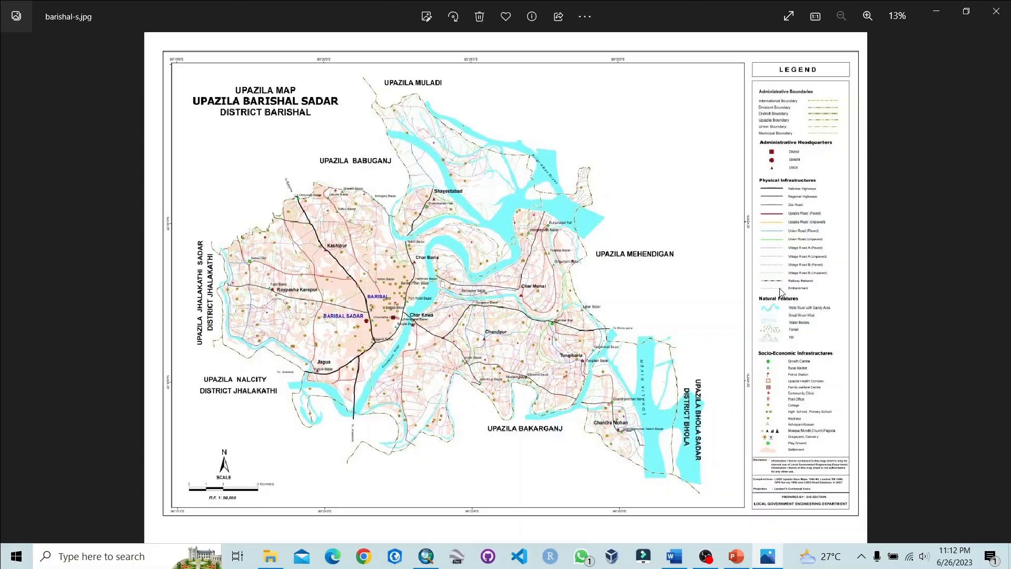
# Examine the coordinate labels along the frame of the barishal-s.jpg map
pyautogui.scroll(5, 281, 52)
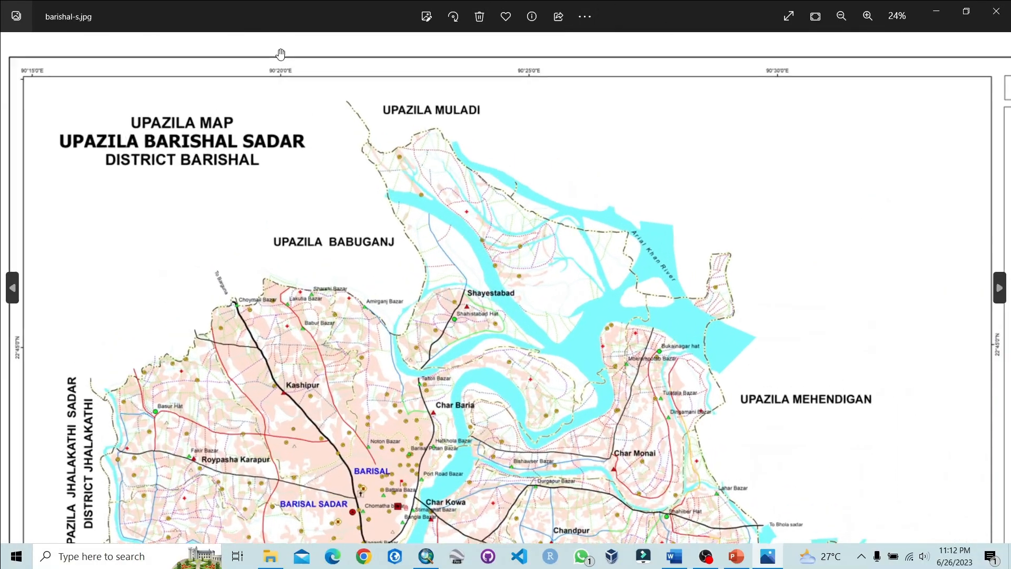
pyautogui.moveTo(295, 107); pyautogui.dragTo(822, 323)
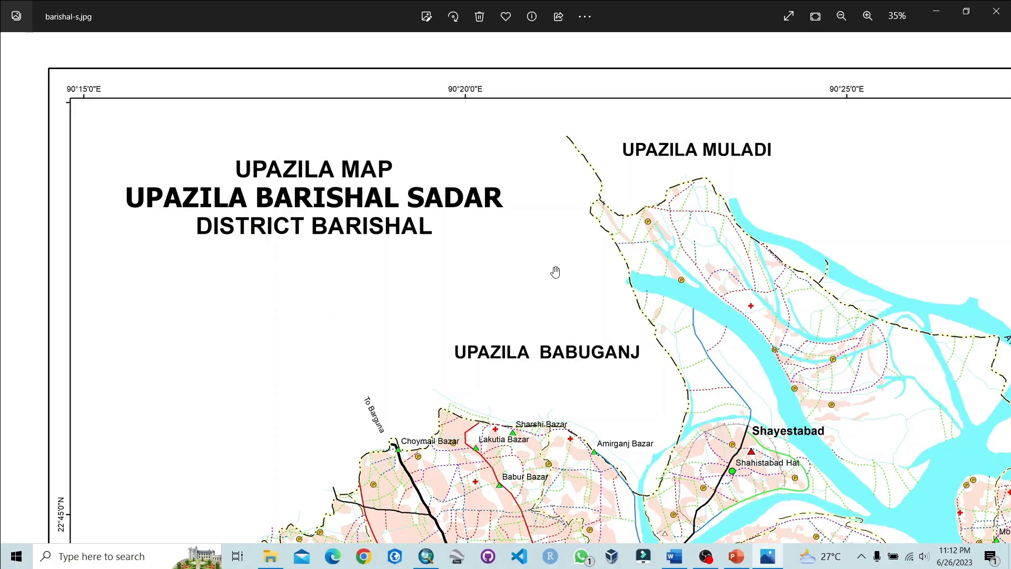
pyautogui.scroll(-4, 591, 253)
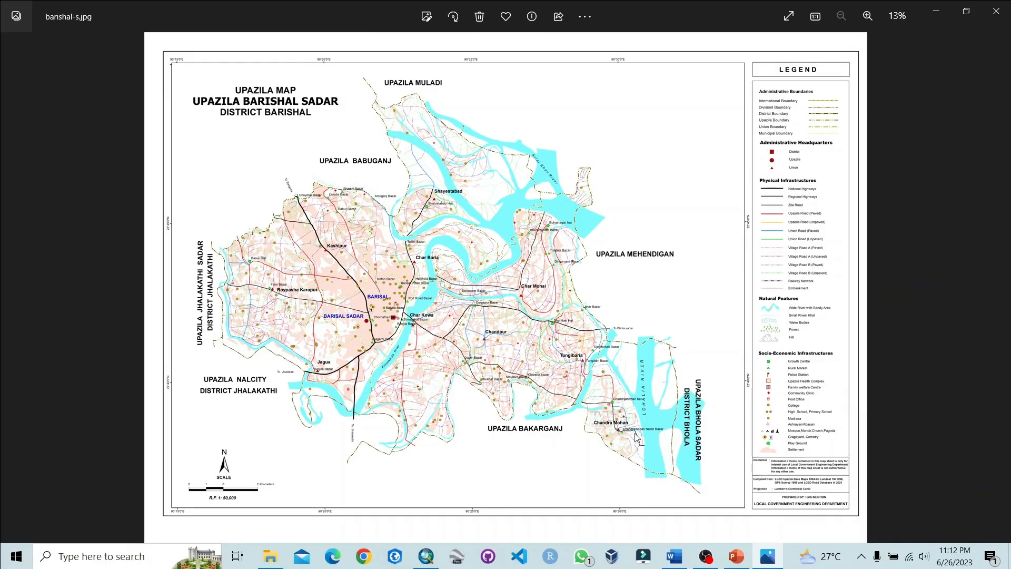
pyautogui.scroll(4, 295, 65)
pyautogui.moveTo(301, 65); pyautogui.dragTo(579, 196)
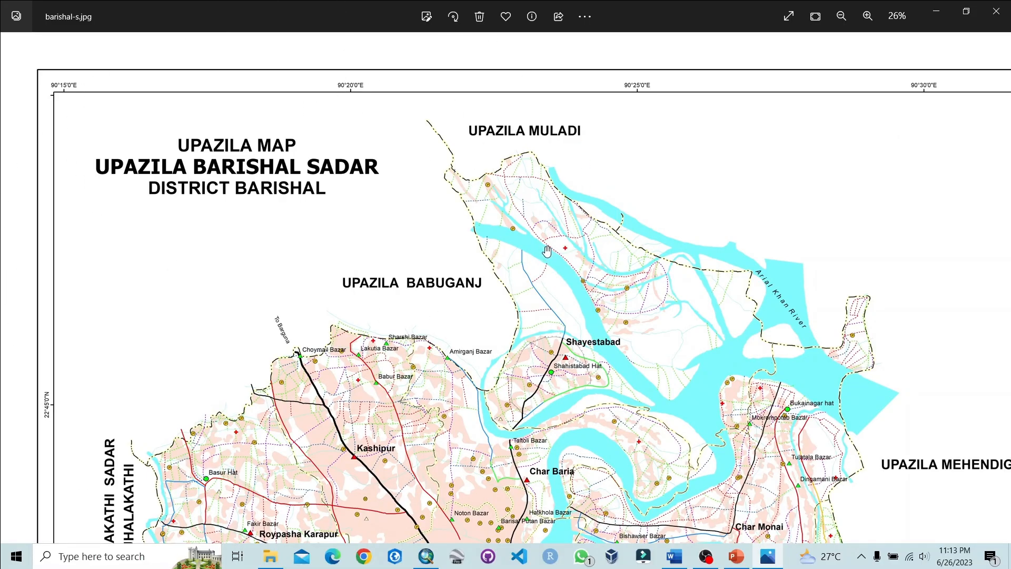
pyautogui.scroll(-4, 548, 251)
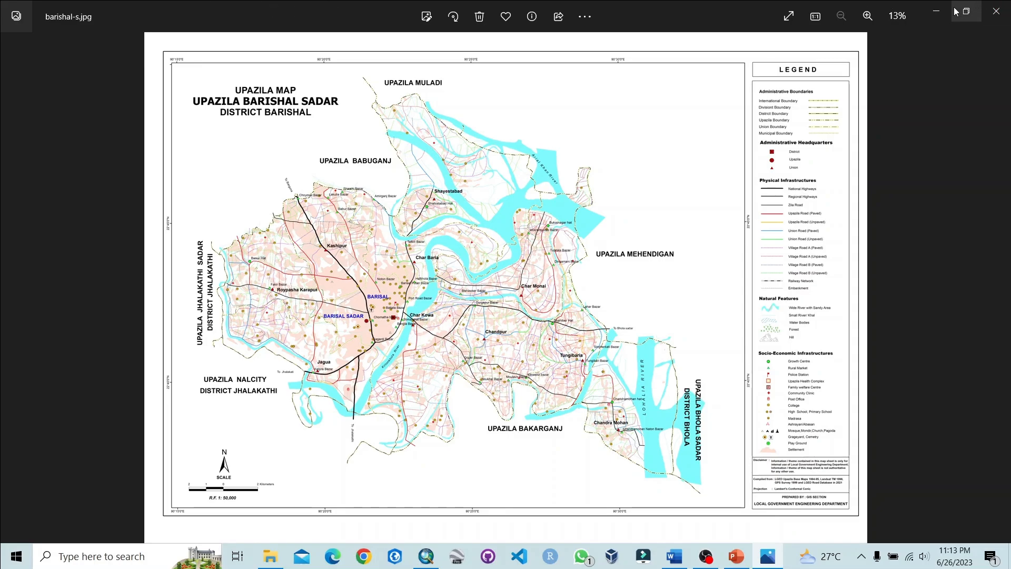
# Add barishal-s.jpg from the Class 04 folder to the ArcMap document as a layer and dismiss the spatial reference warning
pyautogui.click(936, 10)
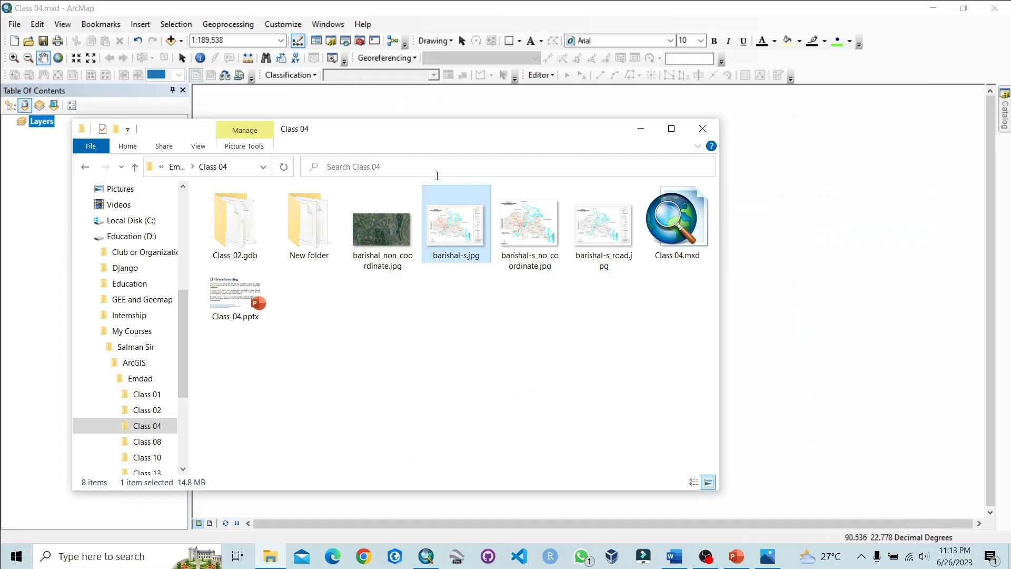
pyautogui.moveTo(415, 126); pyautogui.dragTo(659, 138)
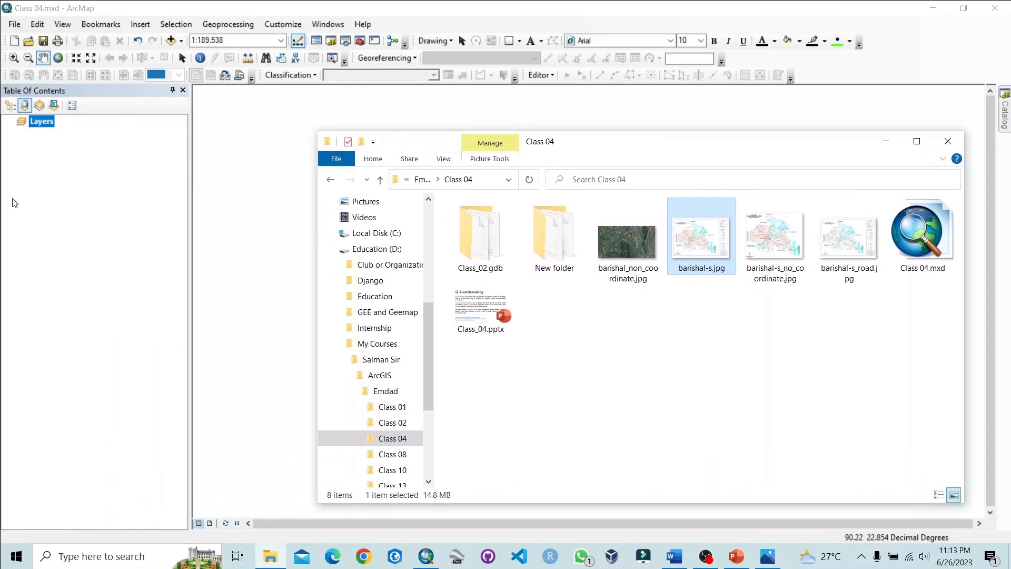
pyautogui.moveTo(715, 231); pyautogui.dragTo(110, 208)
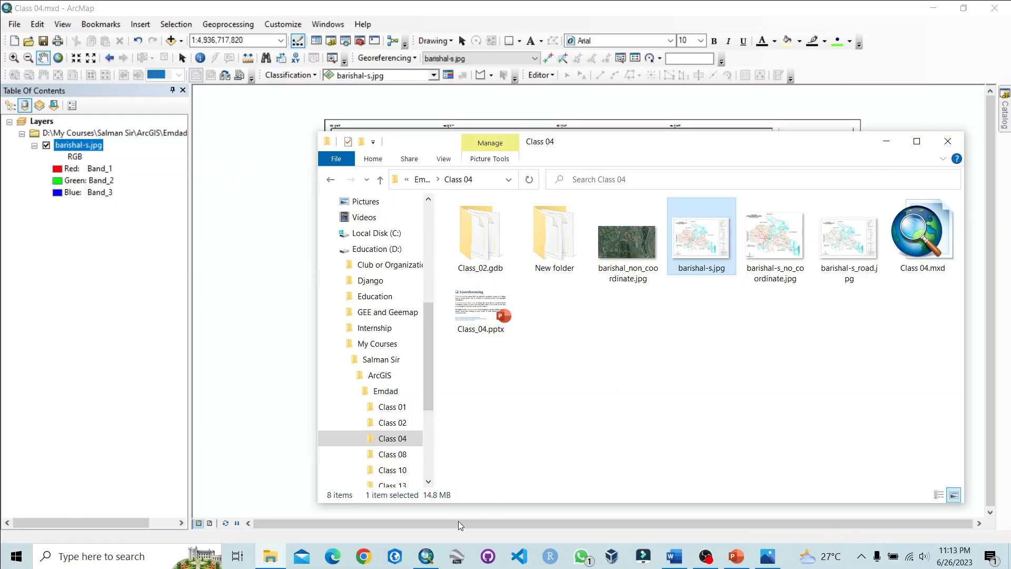
pyautogui.click(425, 556)
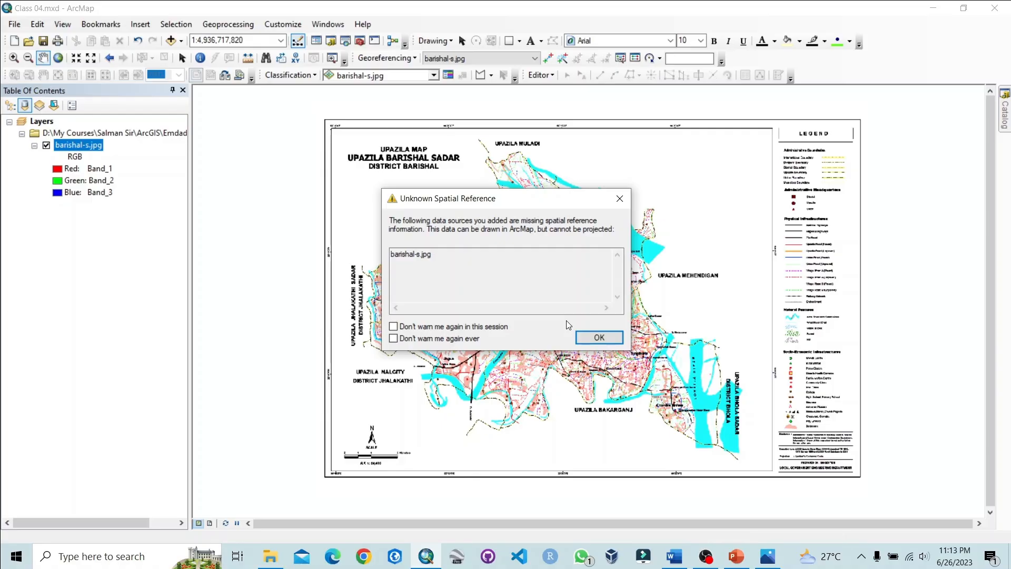
pyautogui.click(609, 337)
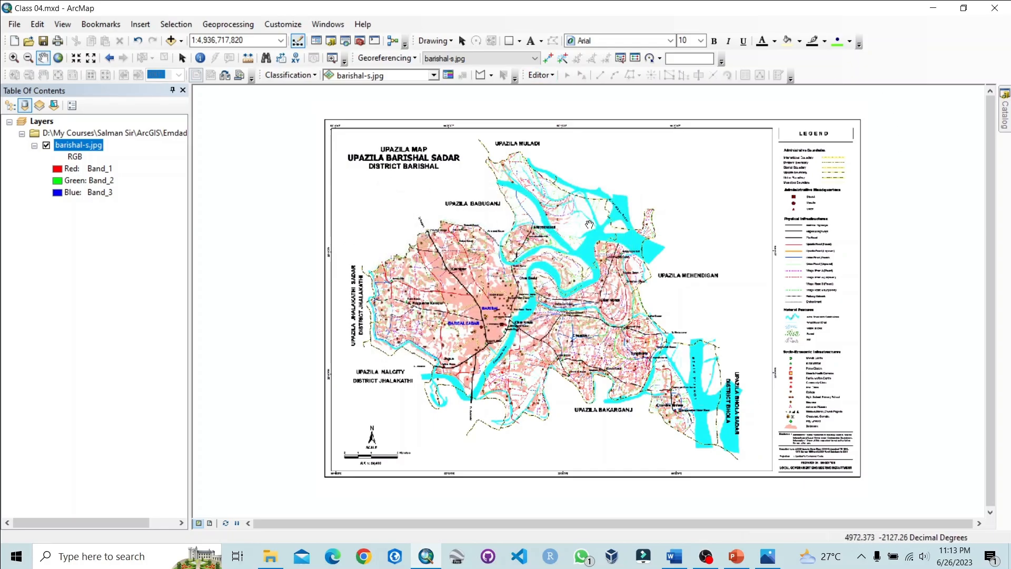
pyautogui.moveTo(589, 224); pyautogui.dragTo(564, 221)
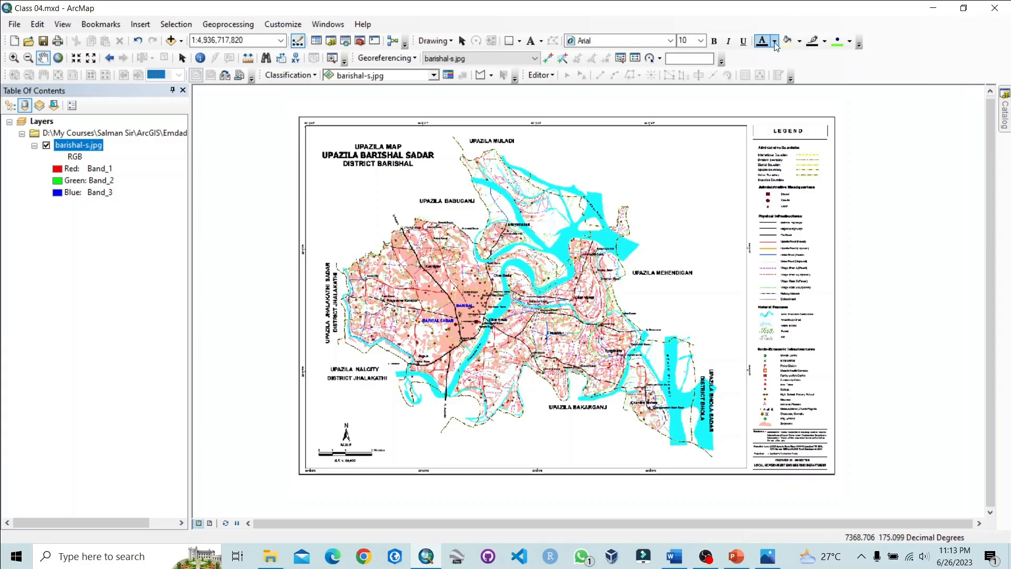
# Hide the Draw toolbar and show it again
pyautogui.rightClick(905, 39)
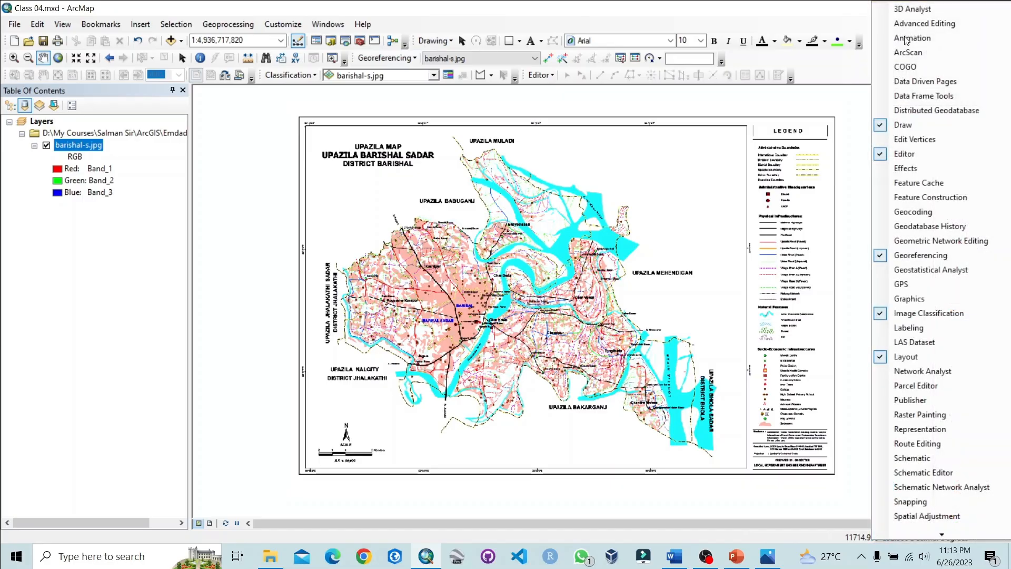
pyautogui.click(902, 126)
pyautogui.rightClick(899, 69)
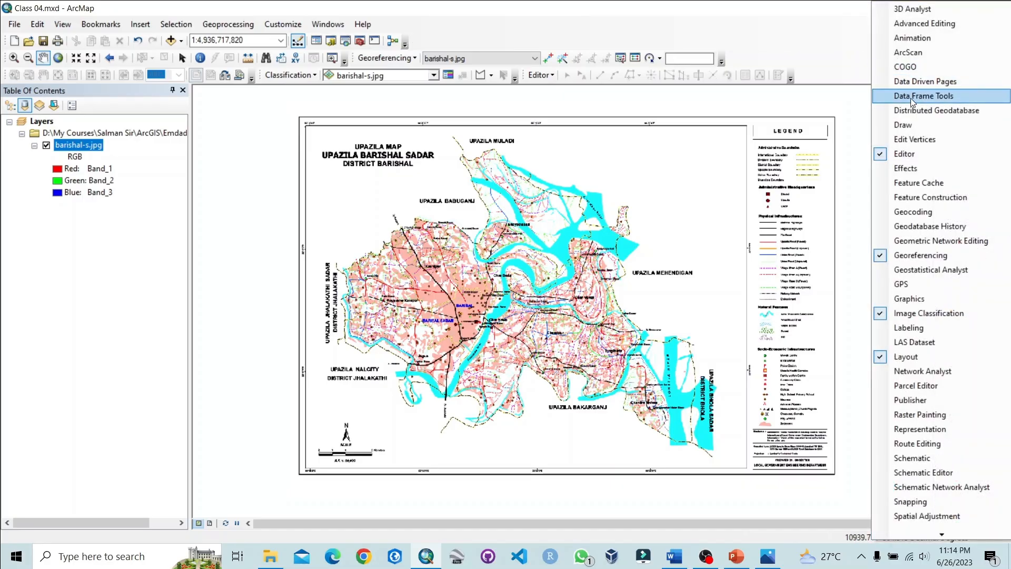
pyautogui.click(917, 124)
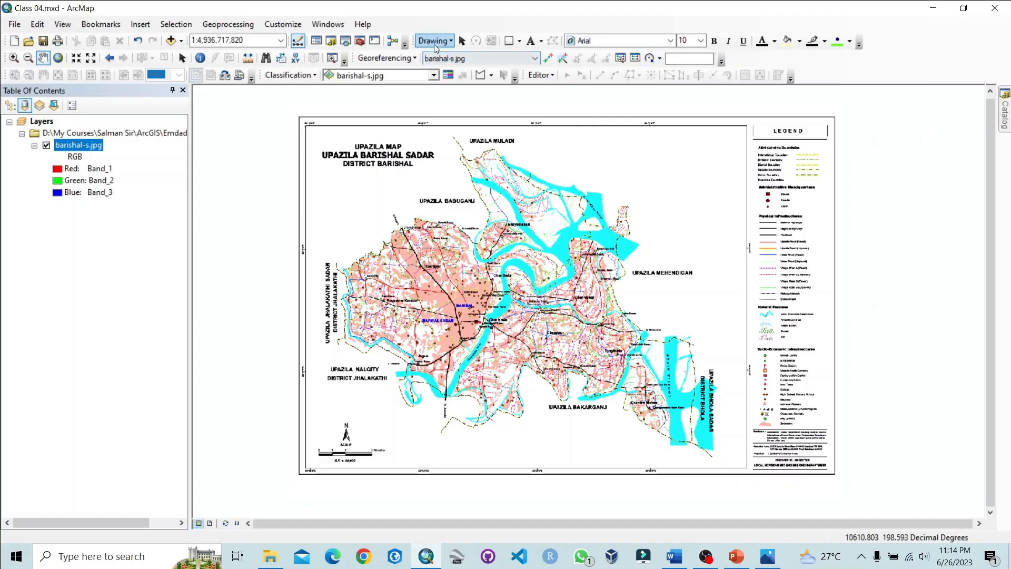
pyautogui.rightClick(927, 53)
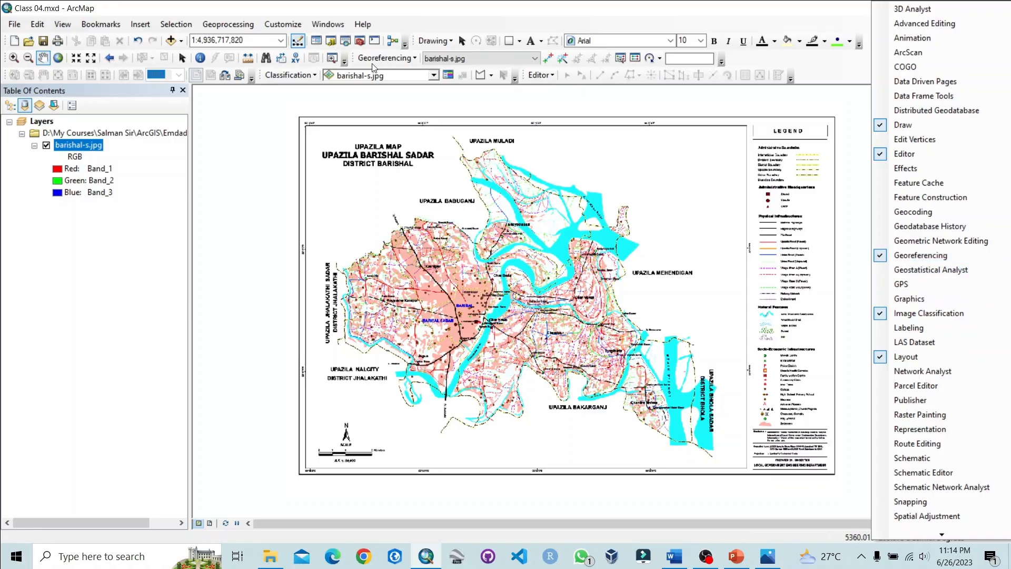
pyautogui.click(630, 21)
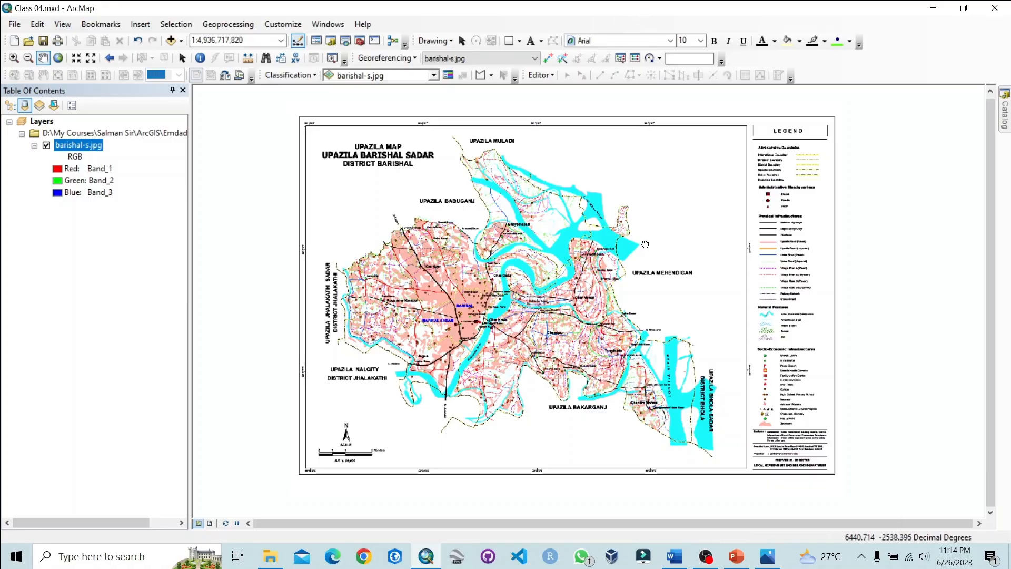
pyautogui.moveTo(647, 244); pyautogui.dragTo(692, 252)
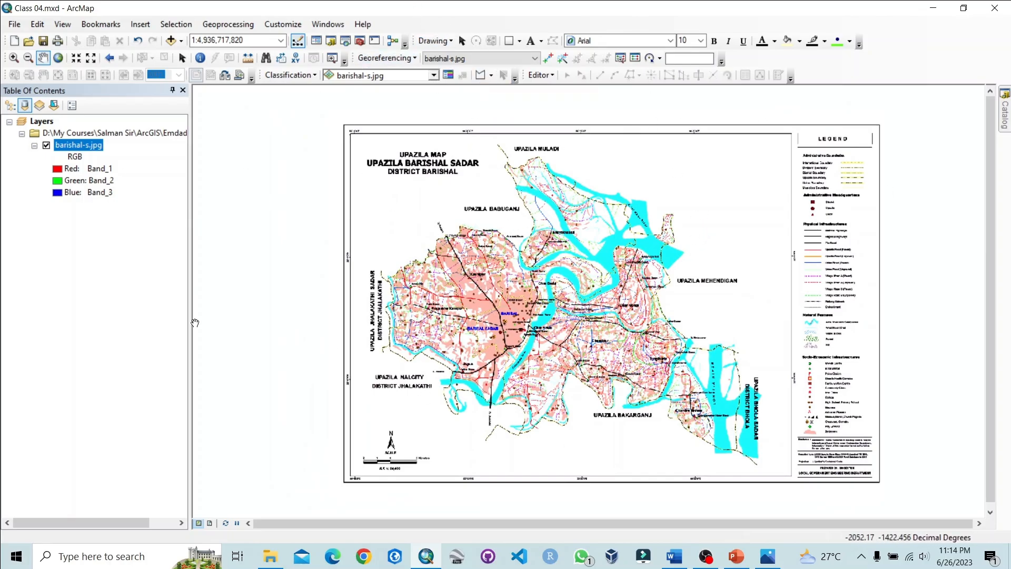
pyautogui.moveTo(532, 238); pyautogui.dragTo(540, 212)
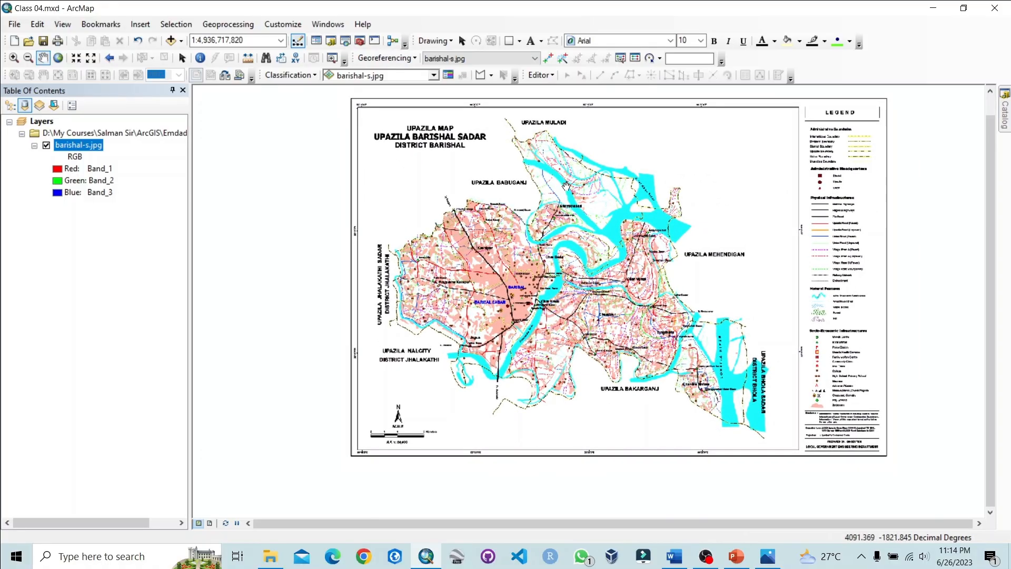
pyautogui.scroll(8, 550, 240)
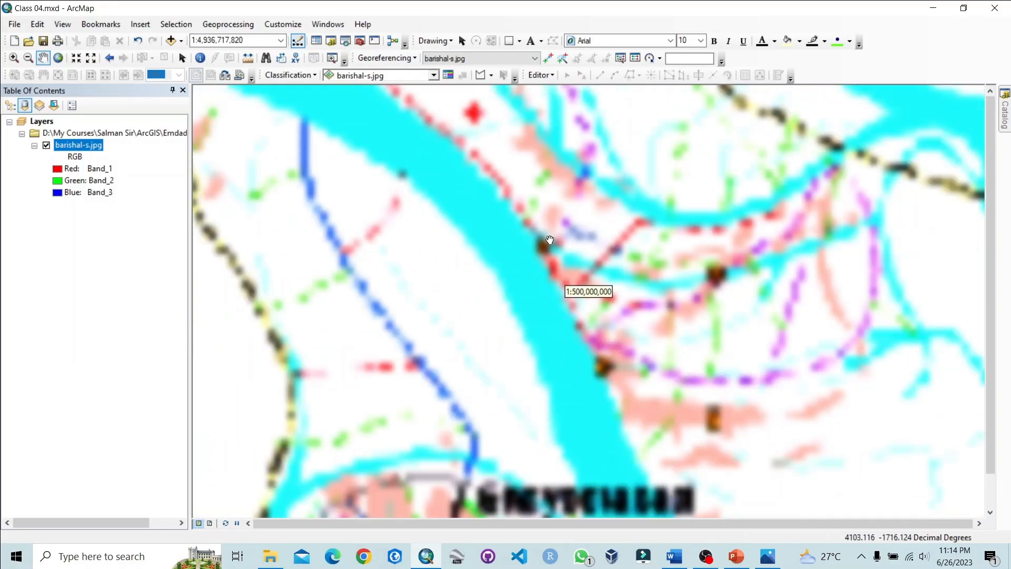
pyautogui.rightClick(96, 144)
pyautogui.click(137, 218)
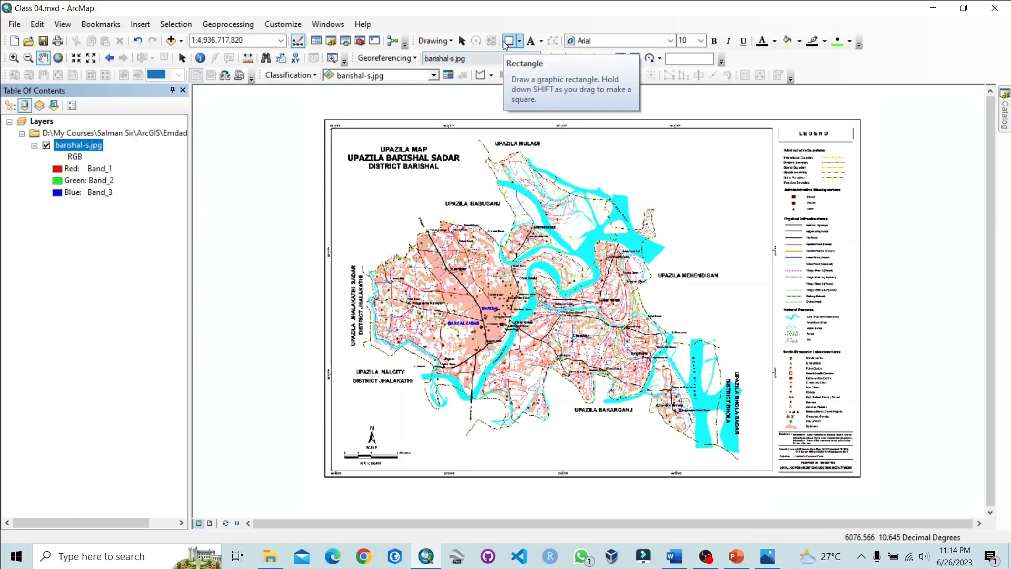
# Draw a graphic line across the map between the two 22°45'0"N tick marks on the inner frame
pyautogui.click(519, 42)
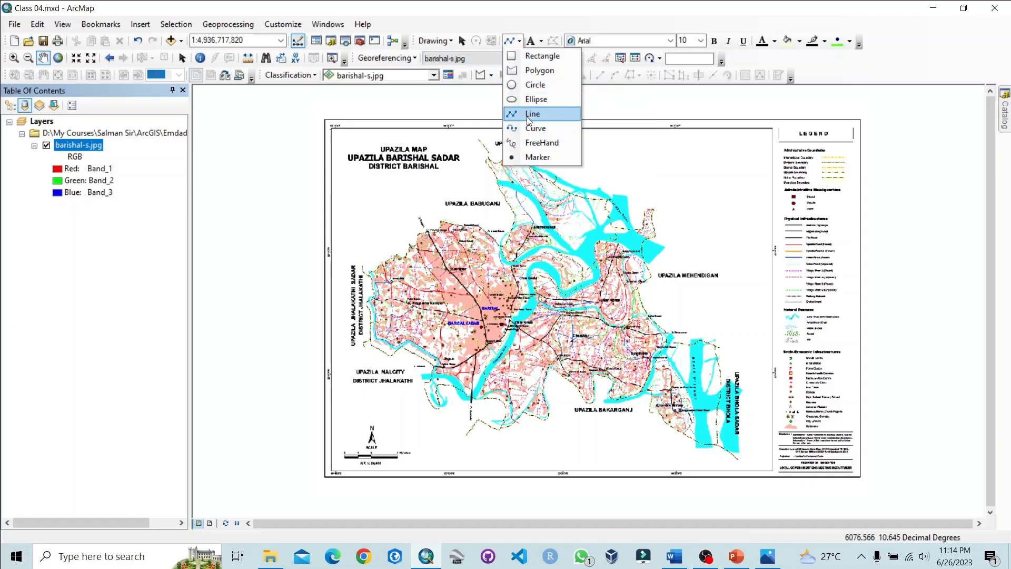
pyautogui.click(528, 115)
pyautogui.scroll(5, 361, 215)
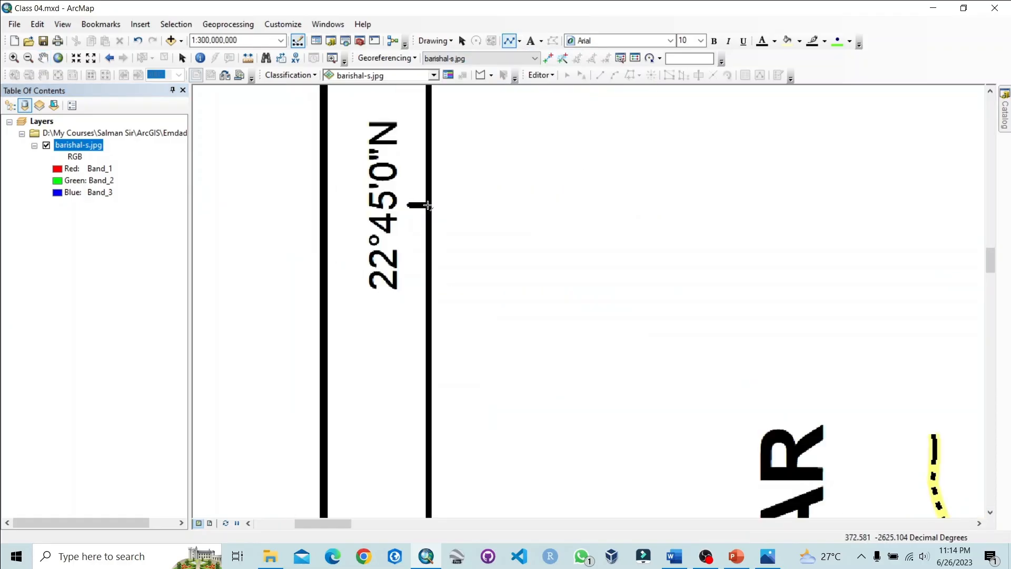
pyautogui.click(427, 205)
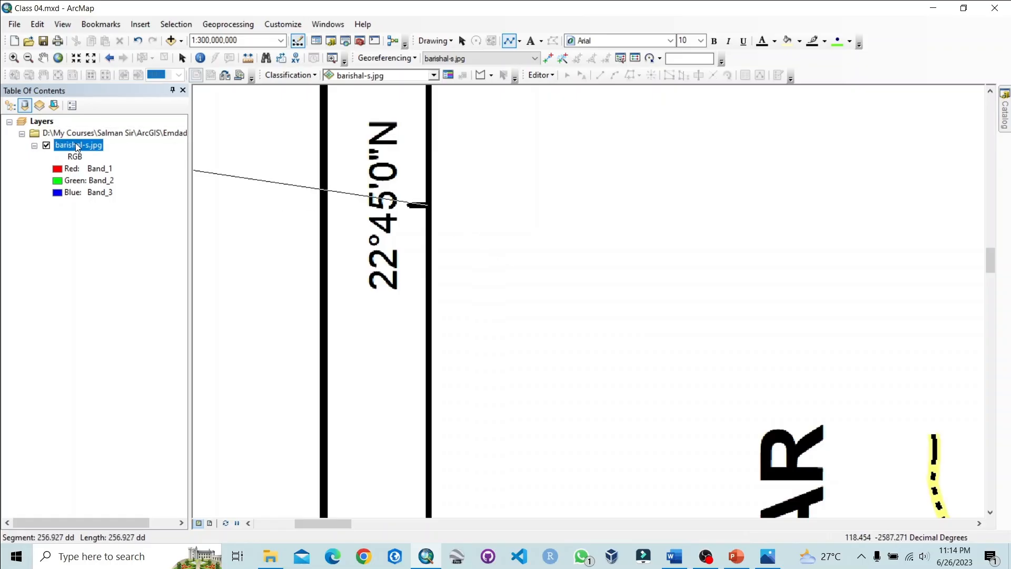
pyautogui.rightClick(78, 147)
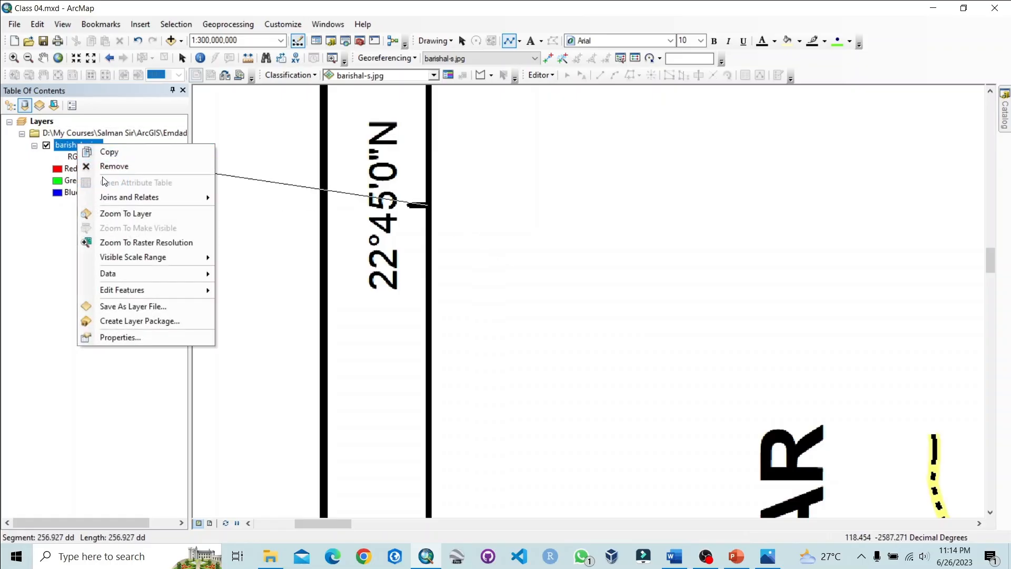
pyautogui.click(120, 211)
pyautogui.click(327, 250)
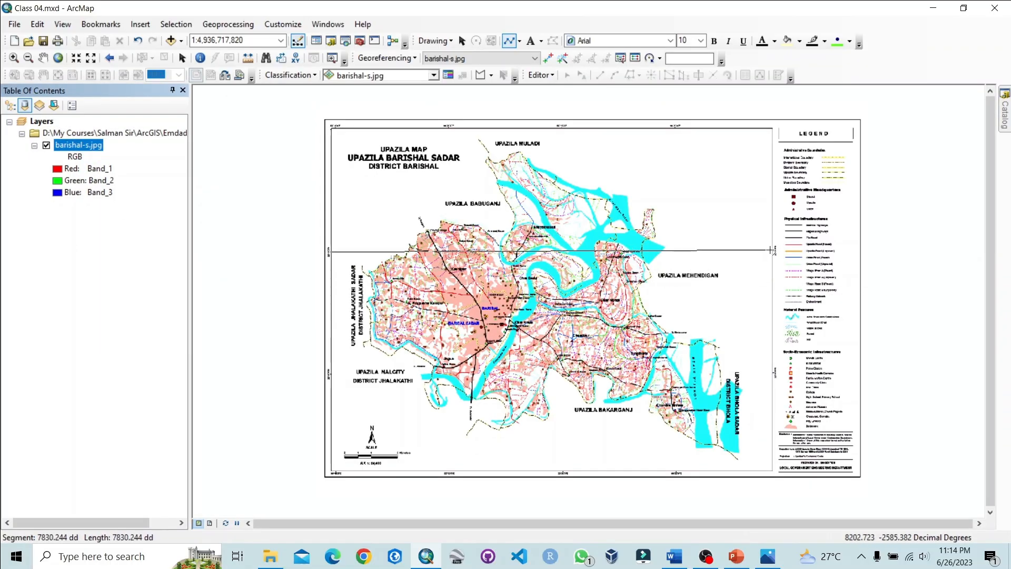
pyautogui.scroll(-5, 774, 251)
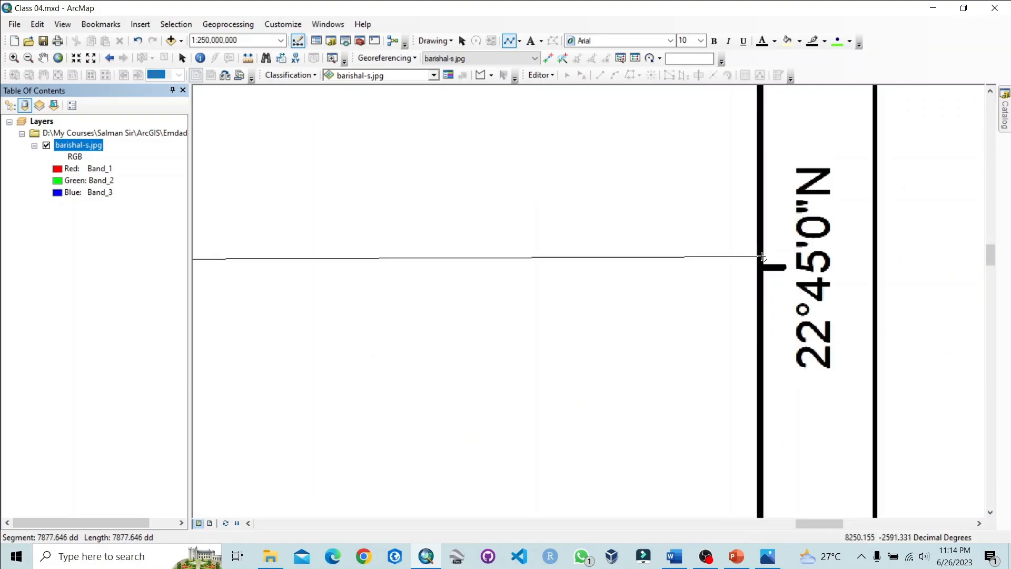
pyautogui.doubleClick(761, 268)
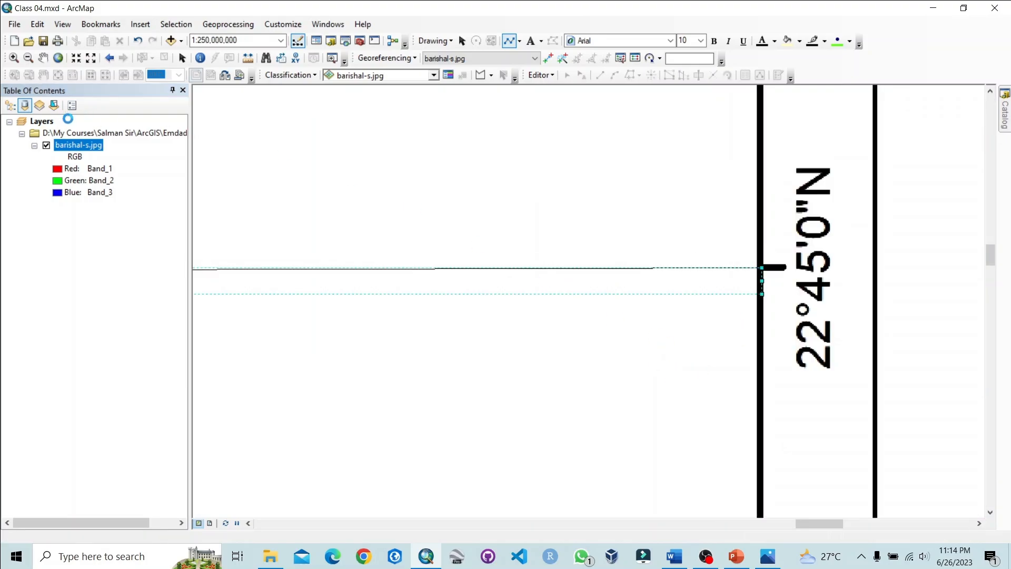
# Draw a second graphic line across the map connecting the two 22°40'0"N tick marks, and return to the full extent
pyautogui.click(59, 57)
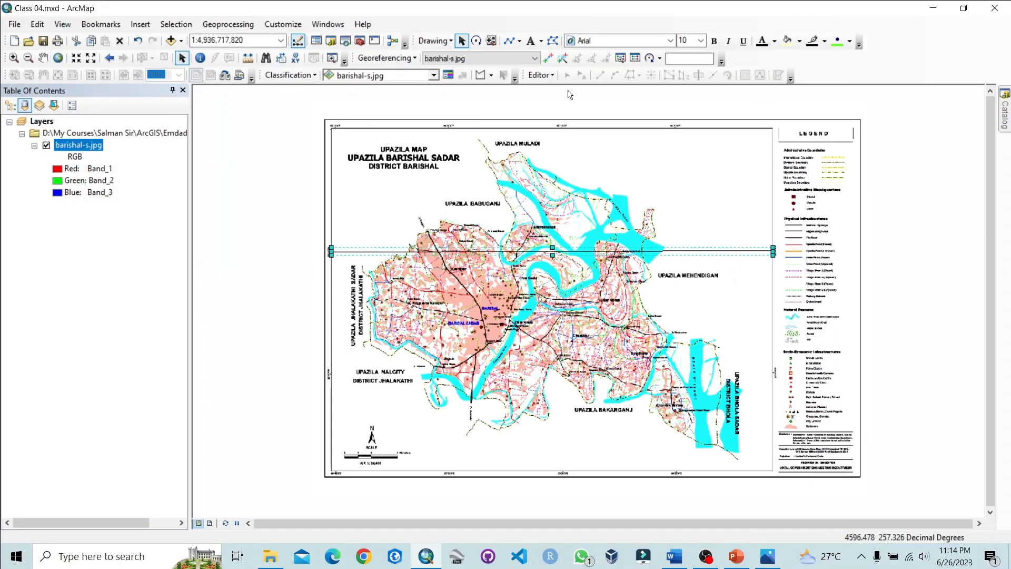
pyautogui.click(507, 40)
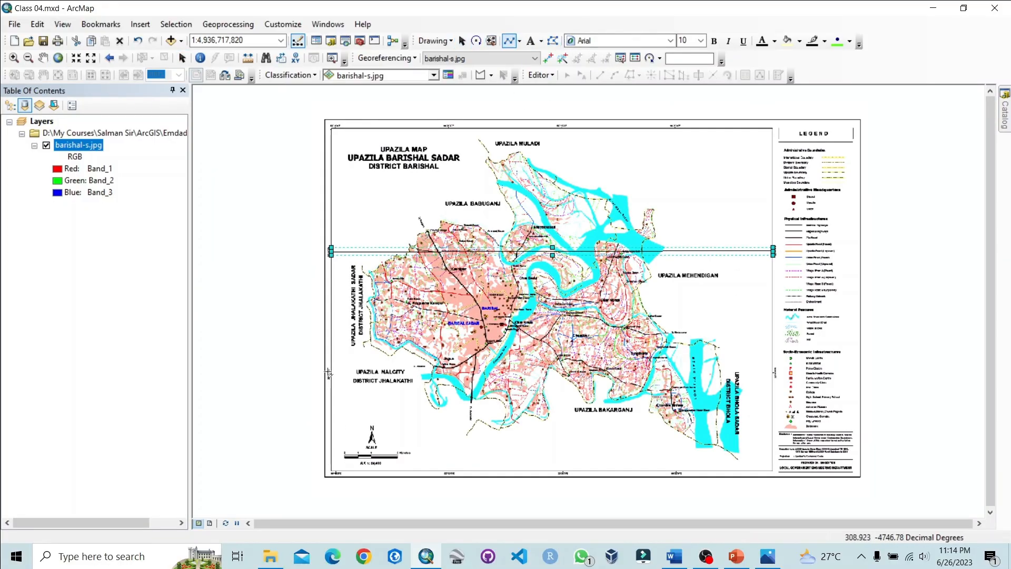
pyautogui.scroll(-10, 390, 309)
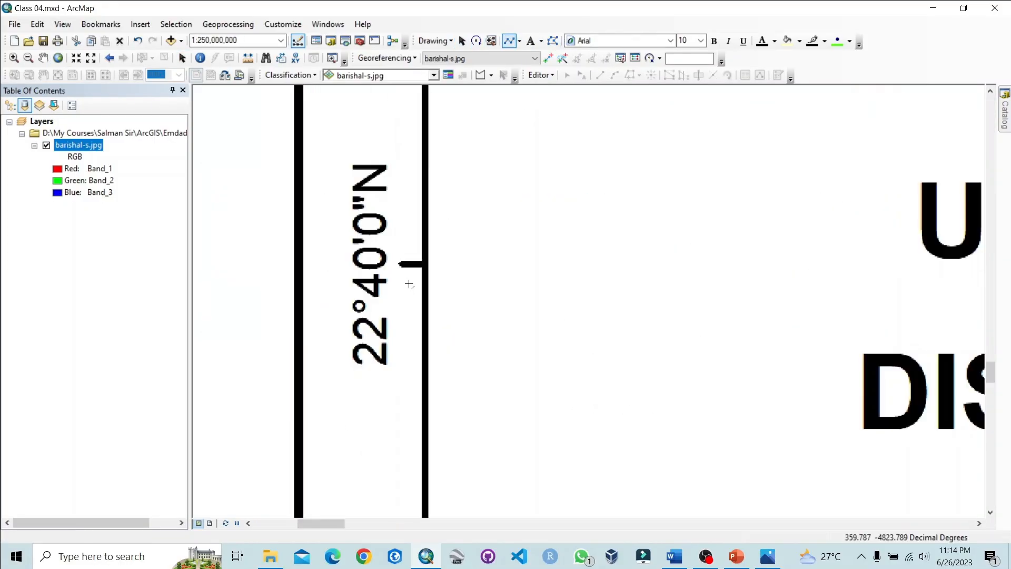
pyautogui.click(423, 264)
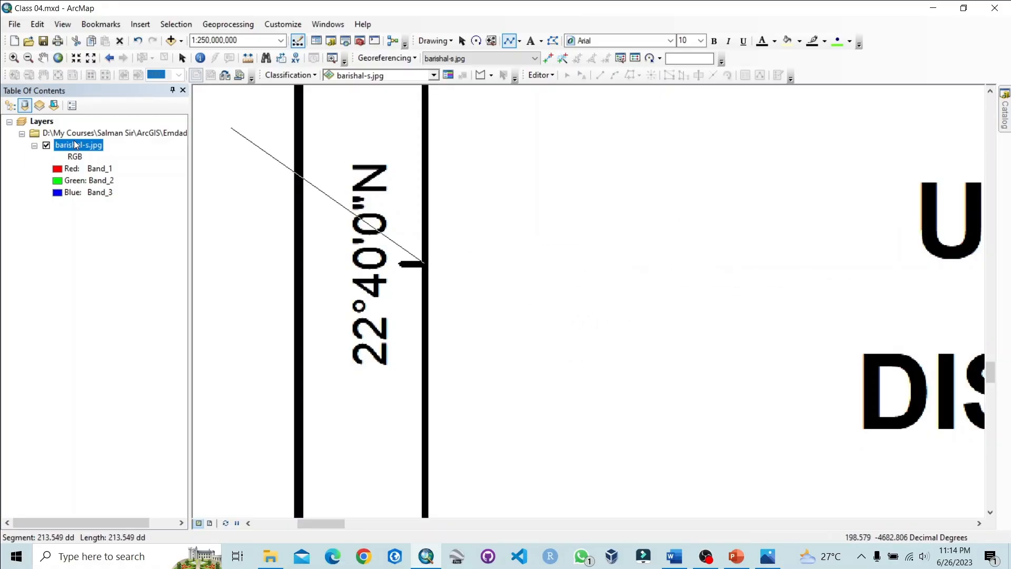
pyautogui.click(57, 57)
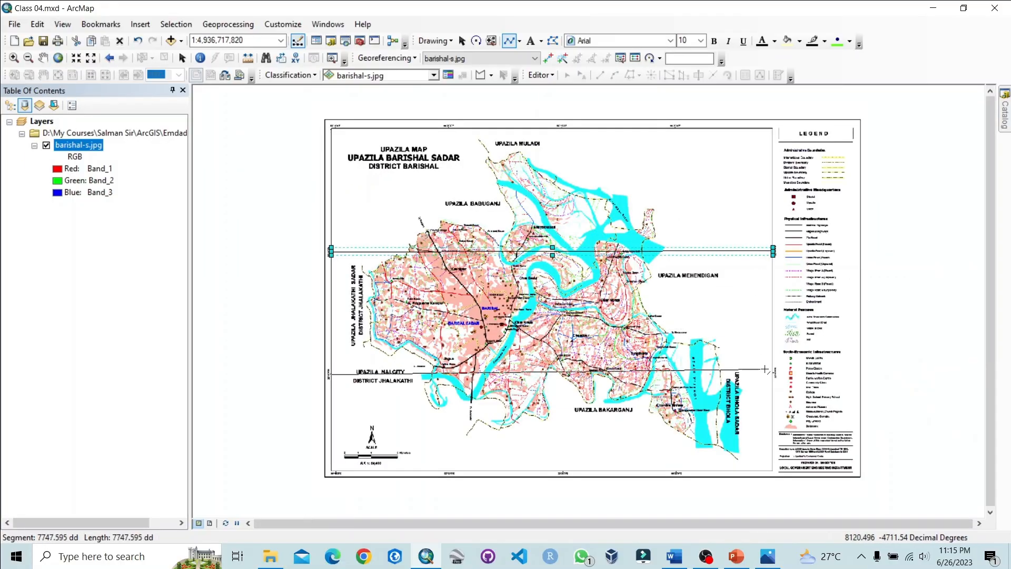
pyautogui.scroll(5, 764, 369)
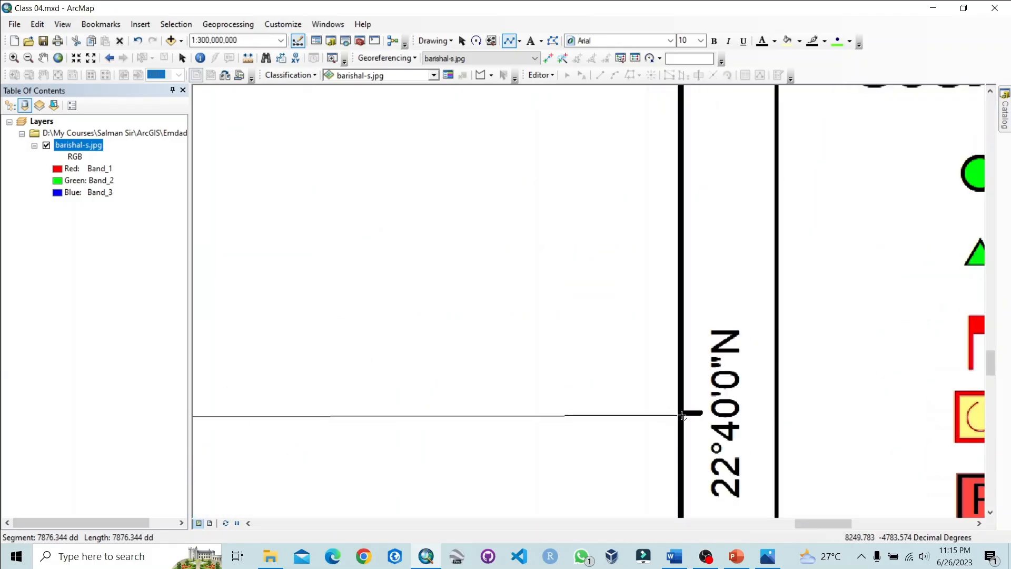
pyautogui.doubleClick(681, 416)
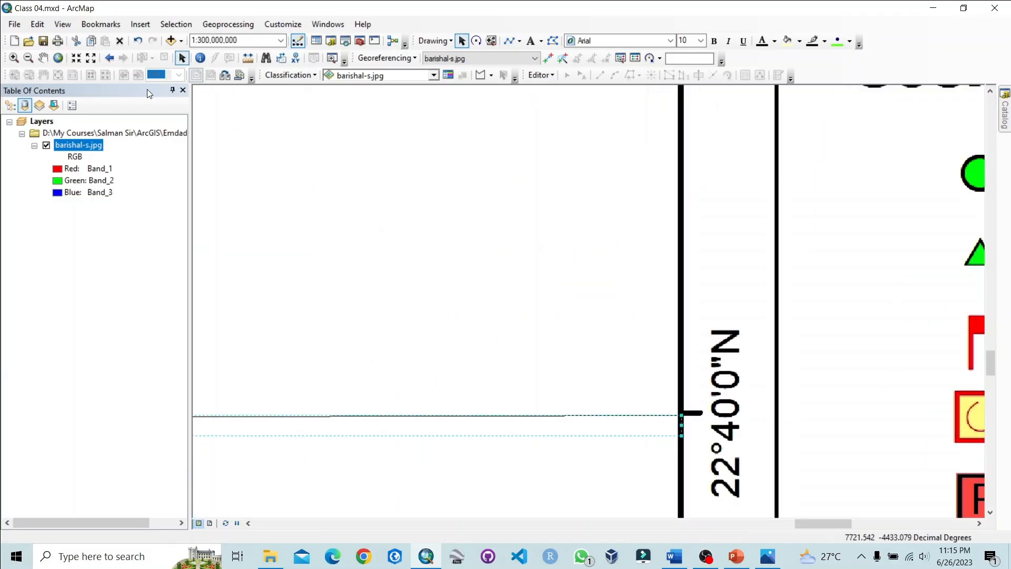
pyautogui.click(58, 59)
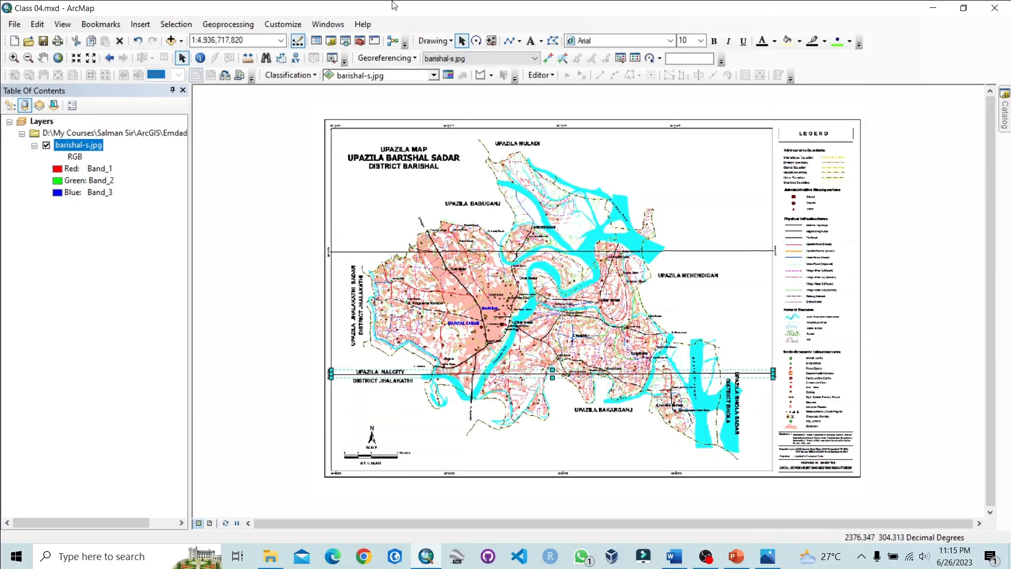
# Draw a graphic line down the map connecting the two 90°20'0"E tick marks on the inner frame, and return to the full extent
pyautogui.click(508, 41)
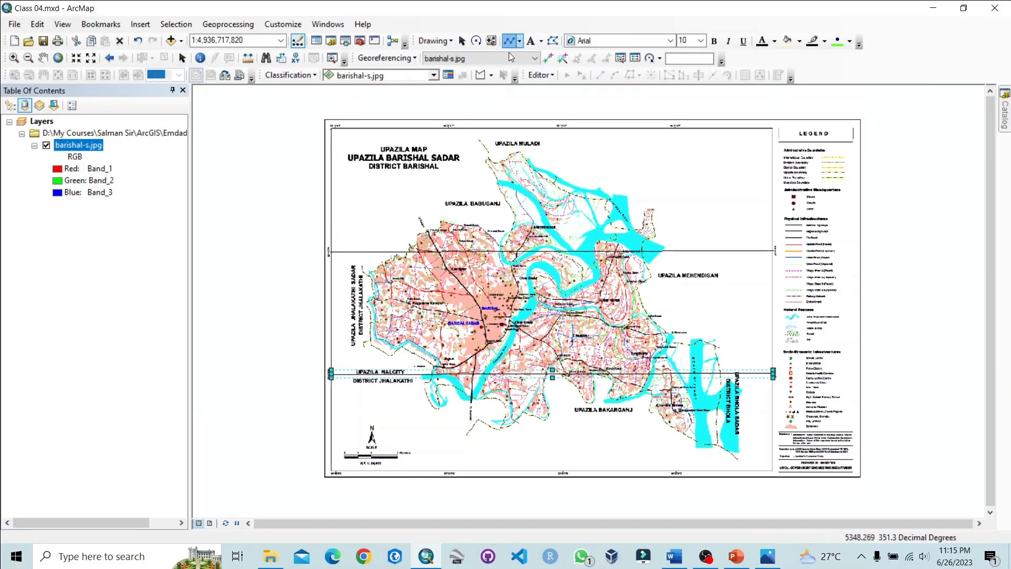
pyautogui.scroll(-5, 445, 119)
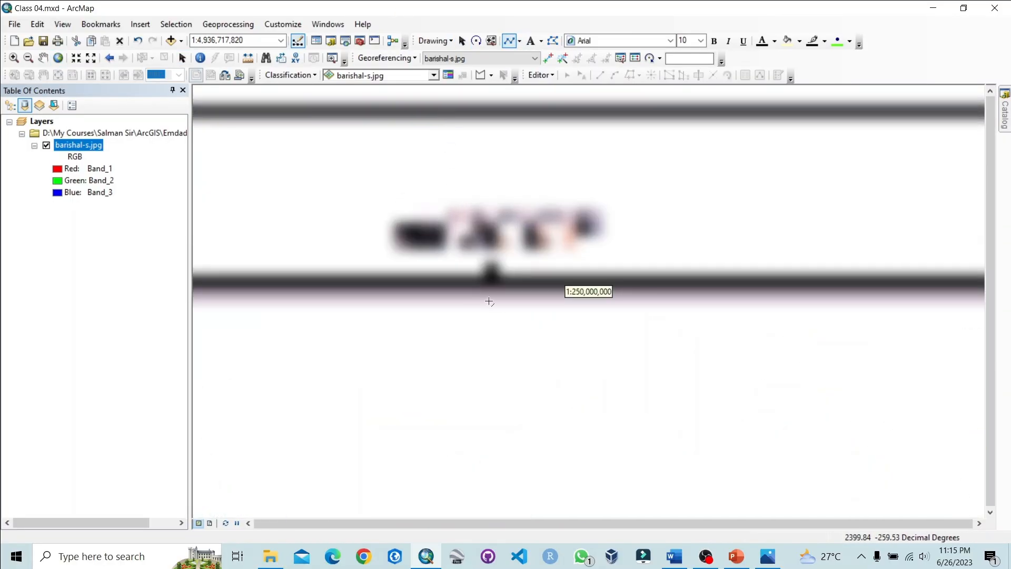
pyautogui.click(520, 298)
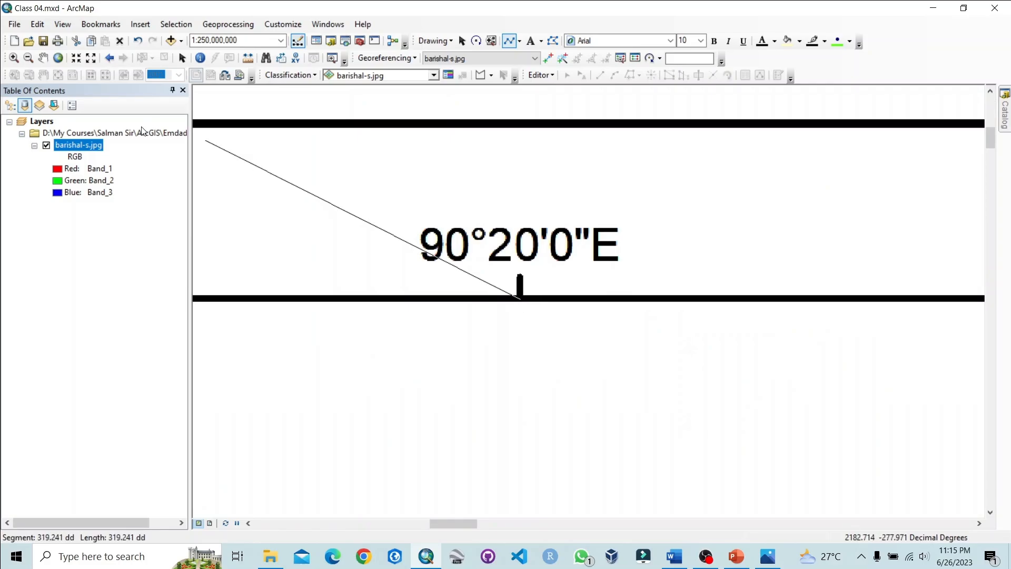
pyautogui.click(58, 58)
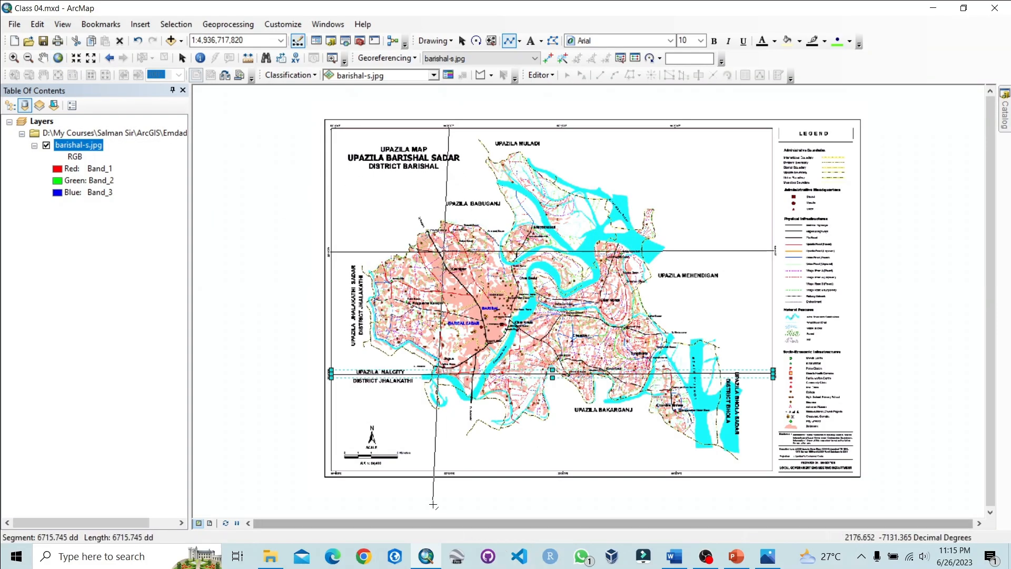
pyautogui.scroll(-5, 432, 504)
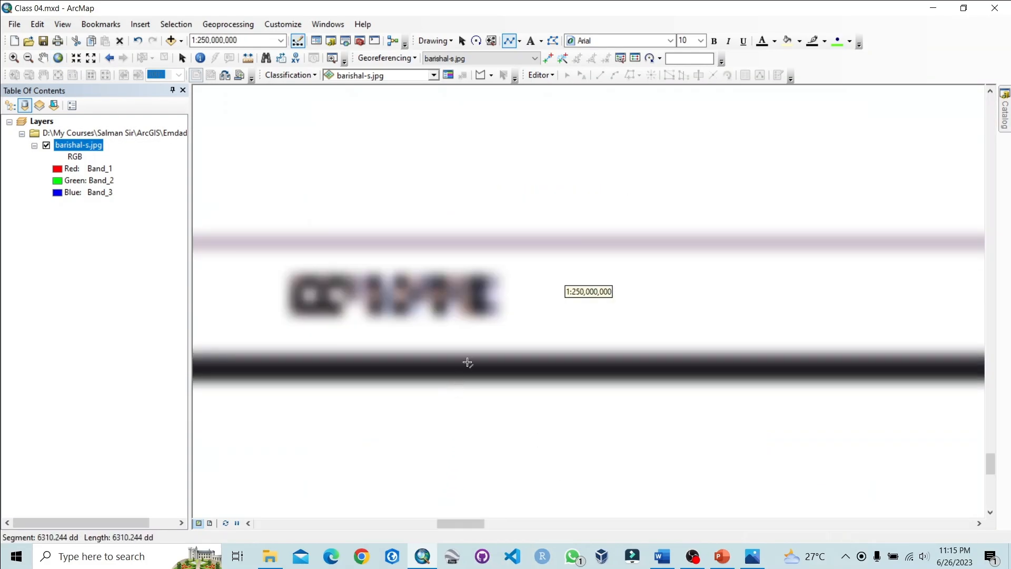
pyautogui.doubleClick(411, 258)
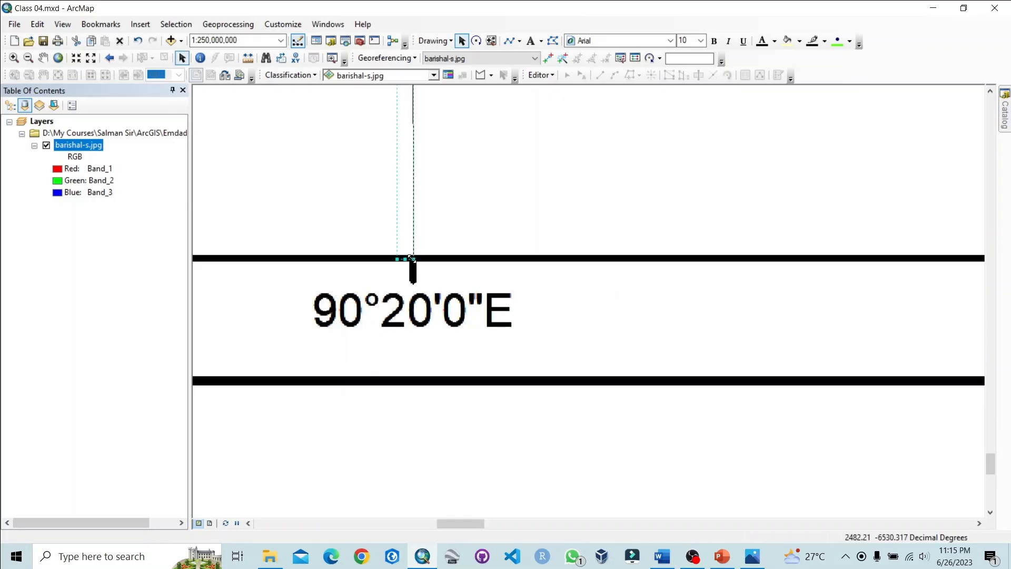
pyautogui.click(58, 57)
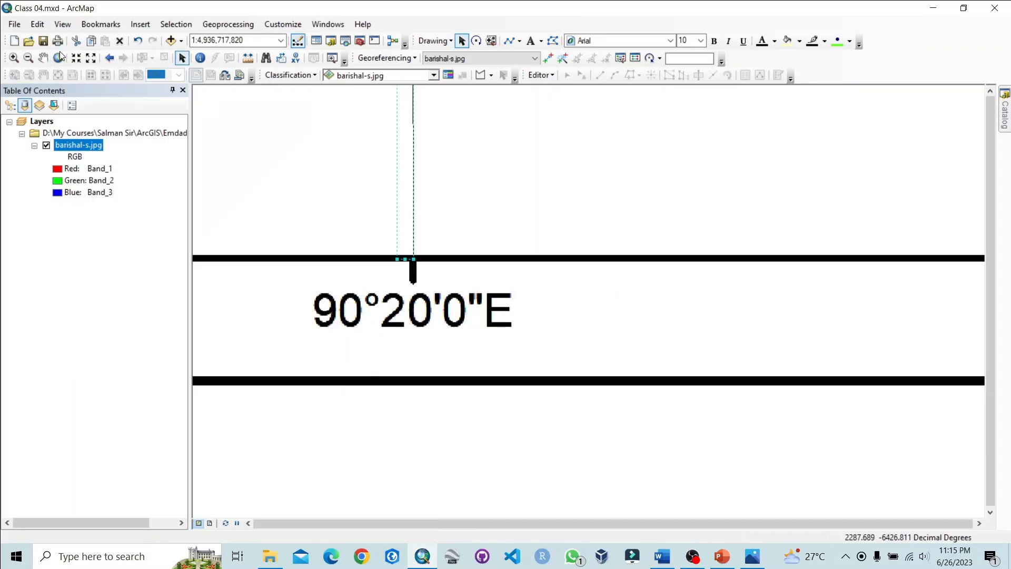
# Draw a second vertical graphic line connecting the two 90°30'0"E tick marks, and return to the full extent
pyautogui.click(508, 41)
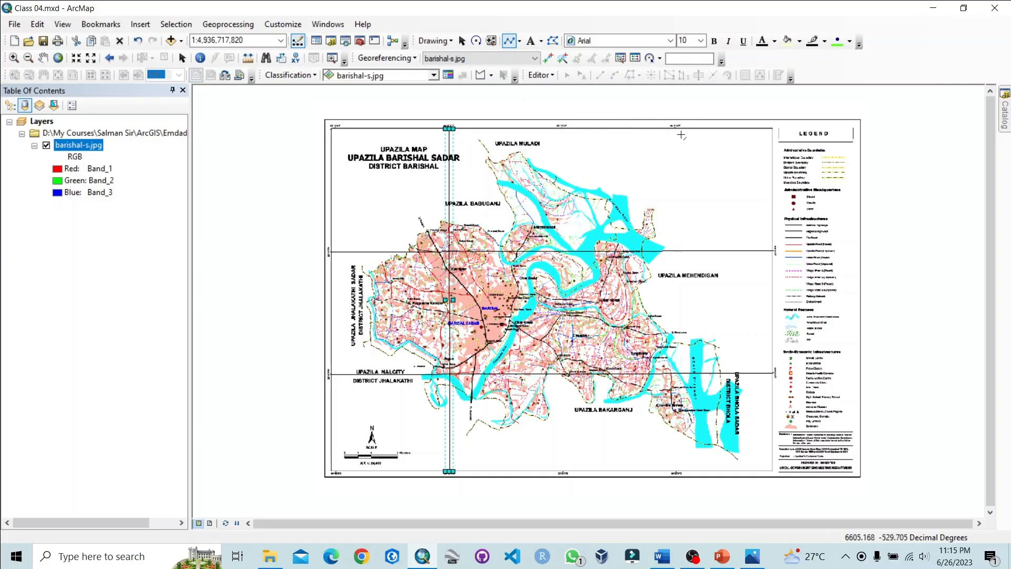
pyautogui.scroll(-10, 675, 126)
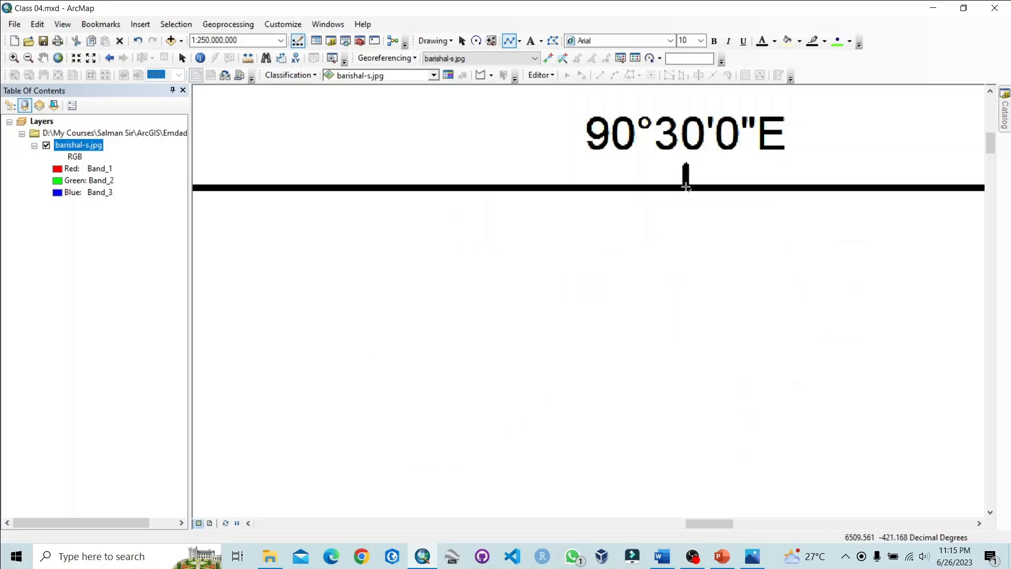
pyautogui.click(686, 187)
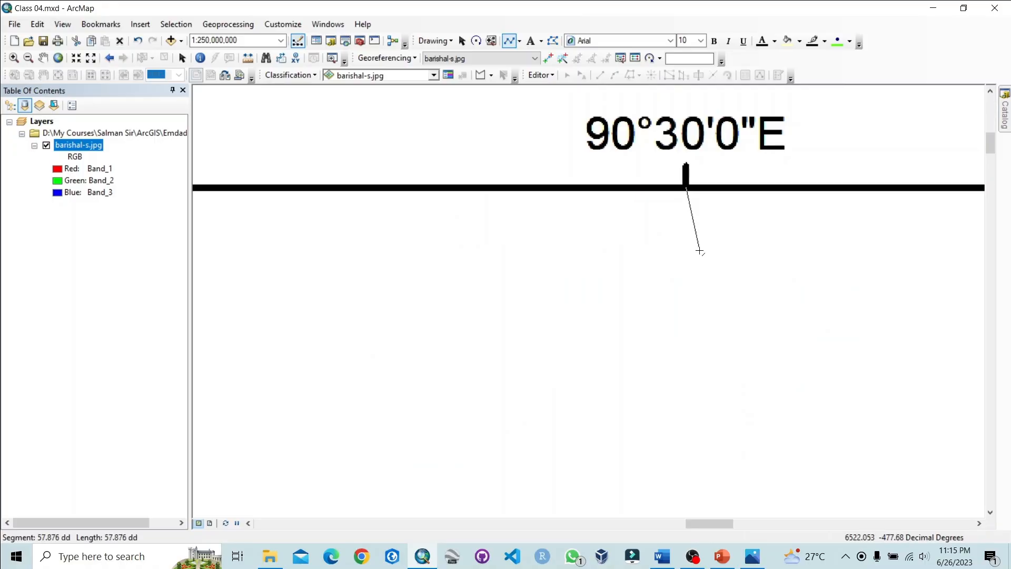
pyautogui.click(59, 57)
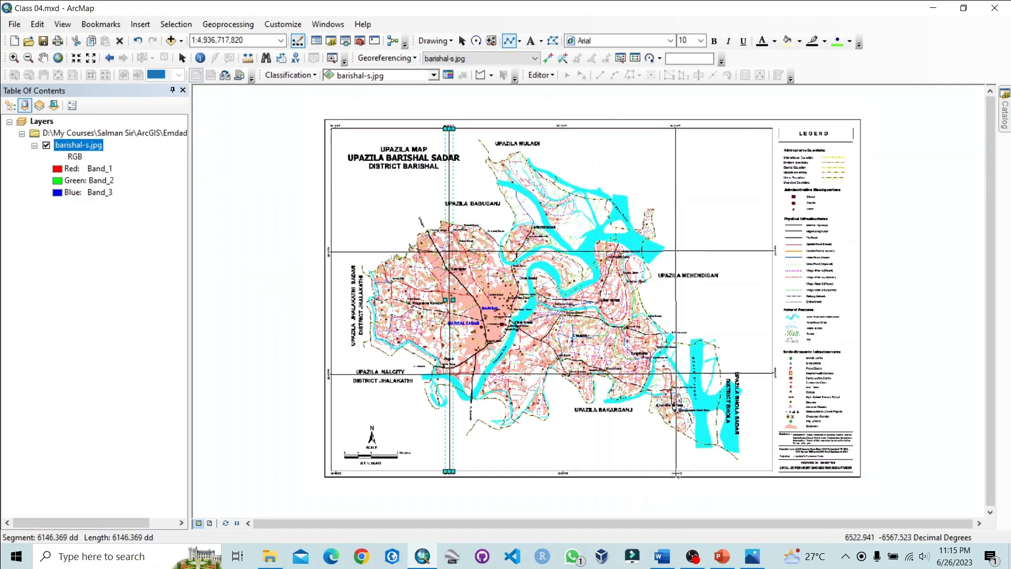
pyautogui.scroll(-10, 671, 480)
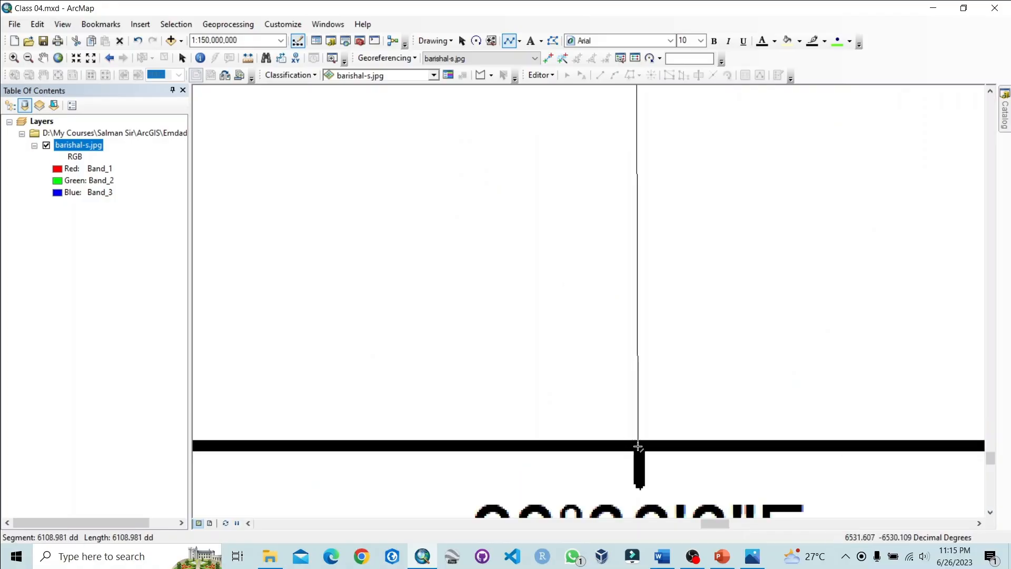
pyautogui.click(59, 56)
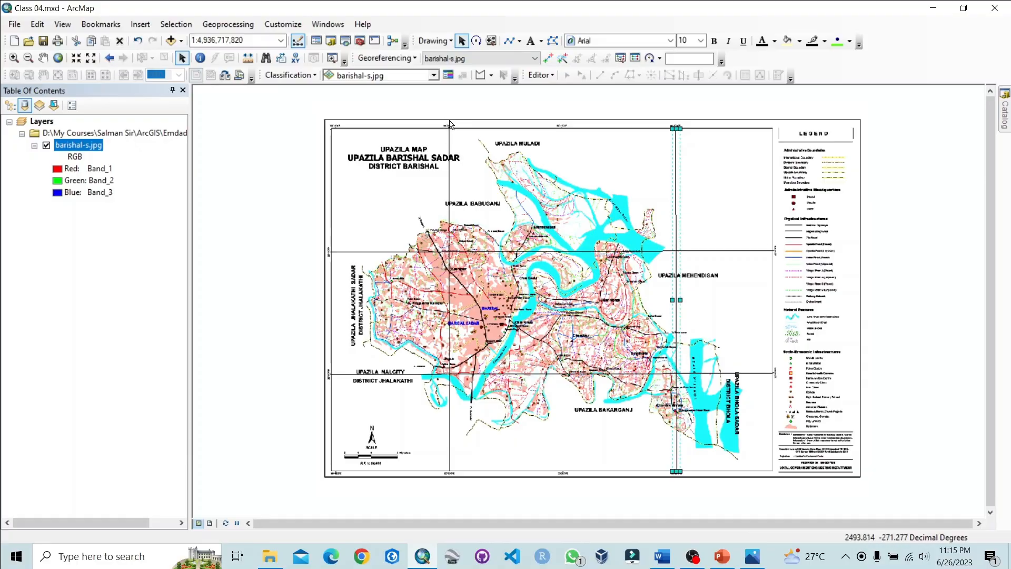
# Examine how the drawn lines meet the upper 90°20'0"E and western 22°45'0"N tick marks
pyautogui.scroll(-5, 450, 124)
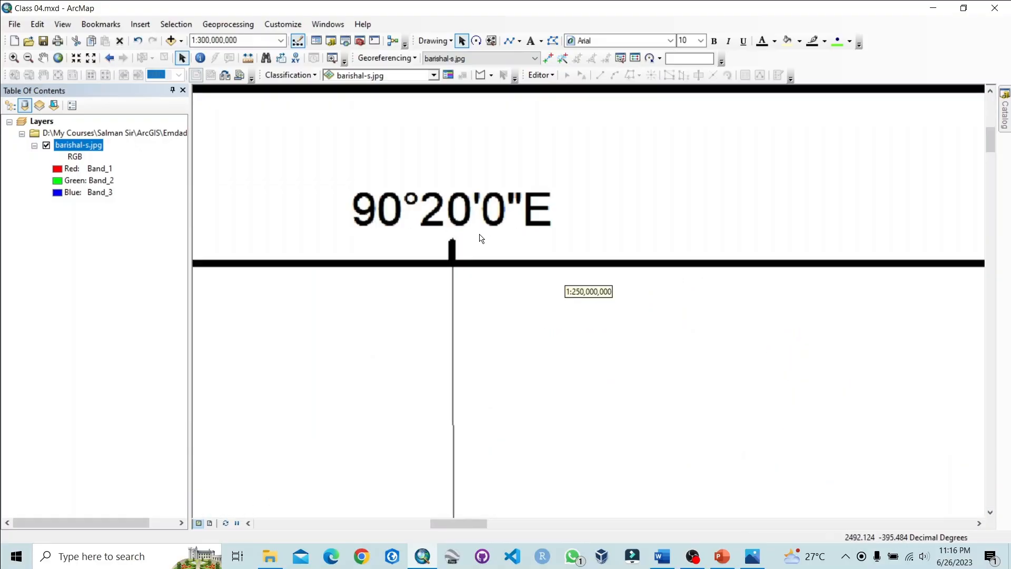
pyautogui.scroll(-1, 479, 237)
pyautogui.scroll(2, 483, 236)
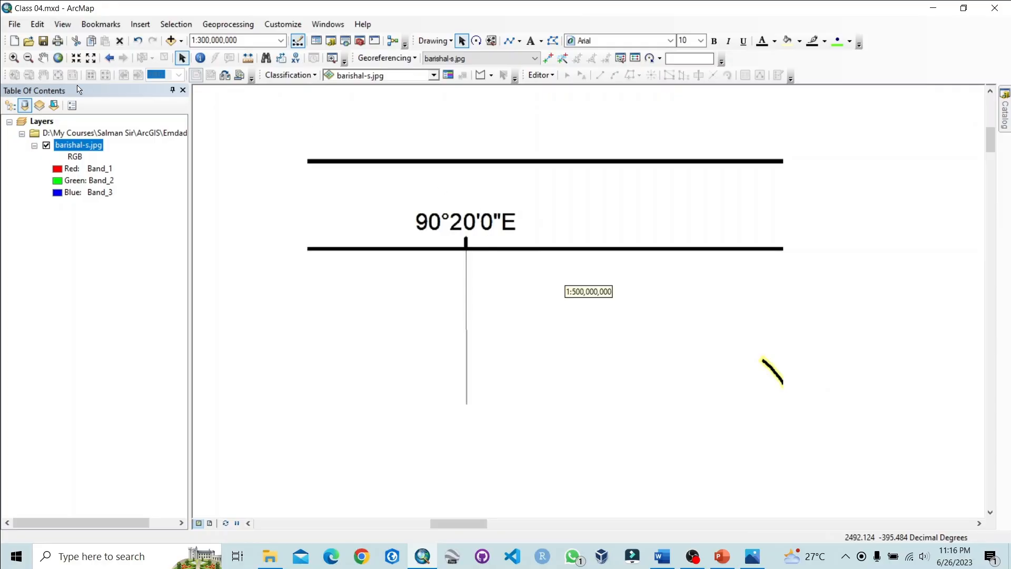
pyautogui.click(58, 58)
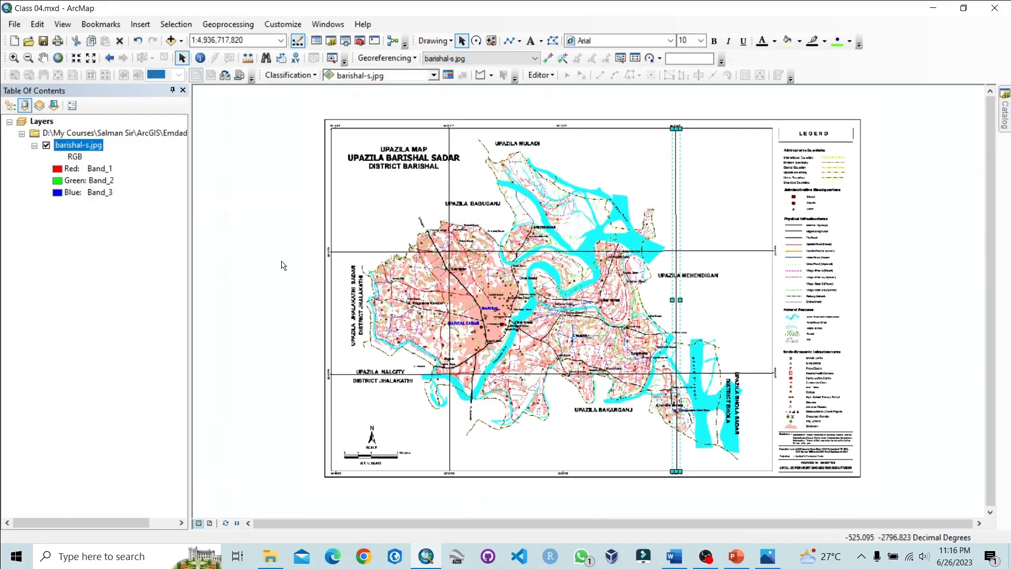
pyautogui.scroll(-4, 319, 257)
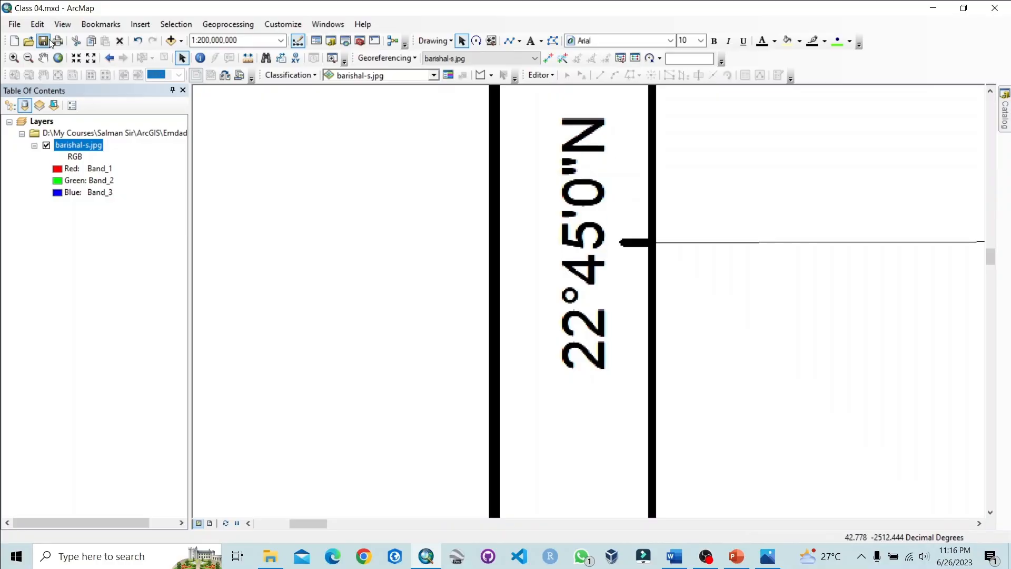
pyautogui.click(58, 58)
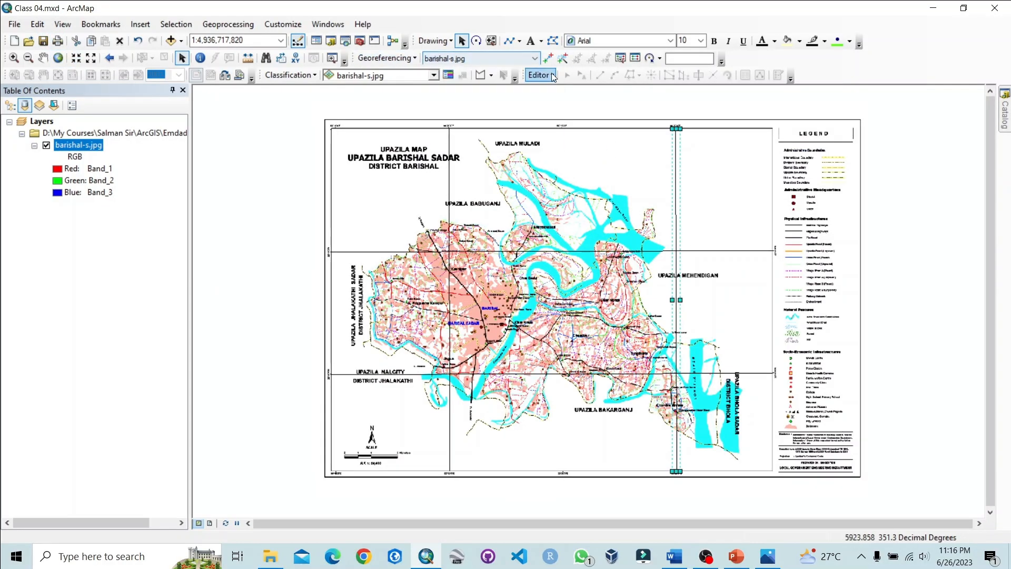
# Choose barishal-s.jpg as the georeferencing layer and turn off Auto Adjust
pyautogui.click(535, 59)
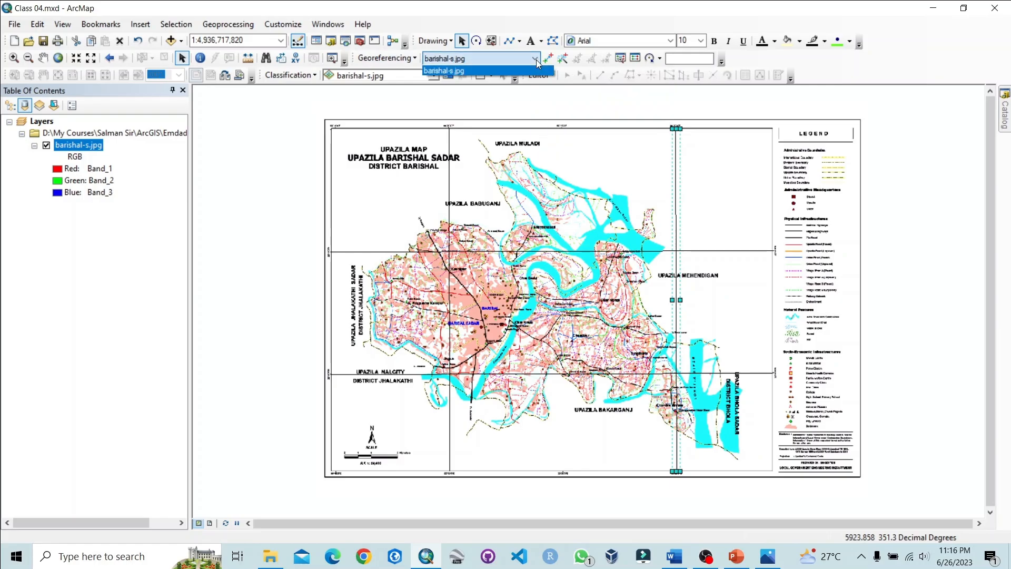
pyautogui.click(429, 71)
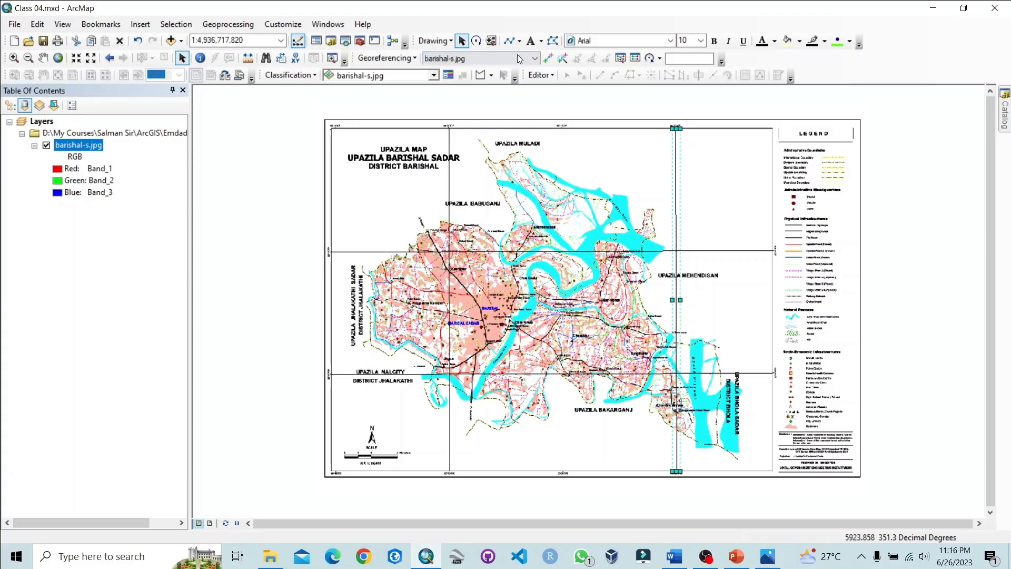
pyautogui.click(534, 59)
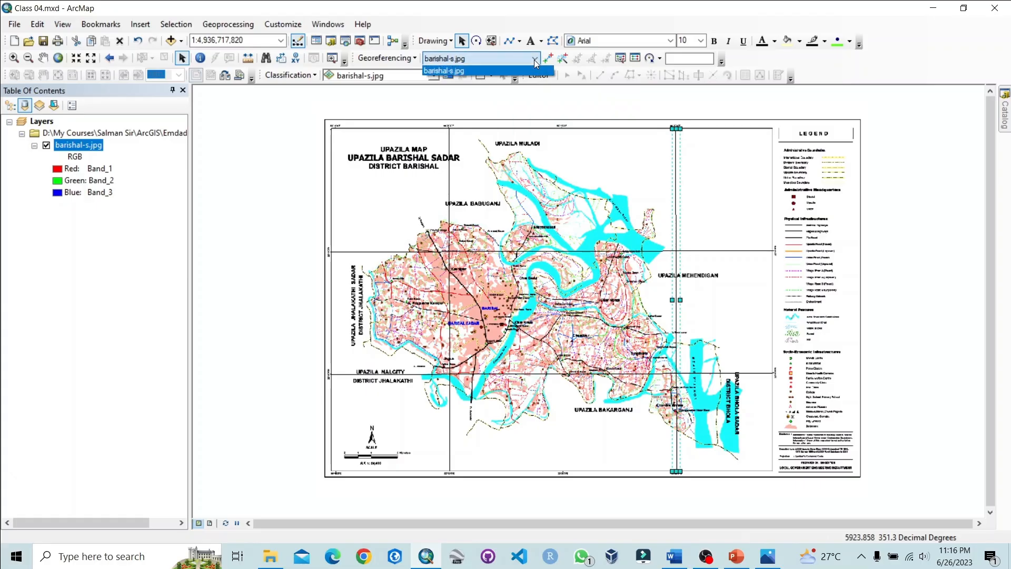
pyautogui.click(534, 59)
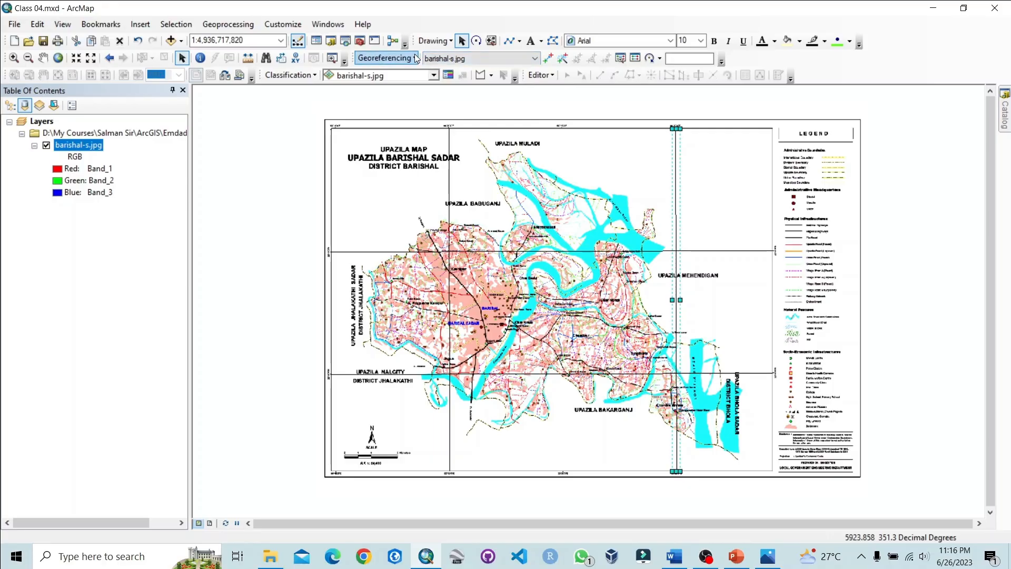
pyautogui.click(536, 58)
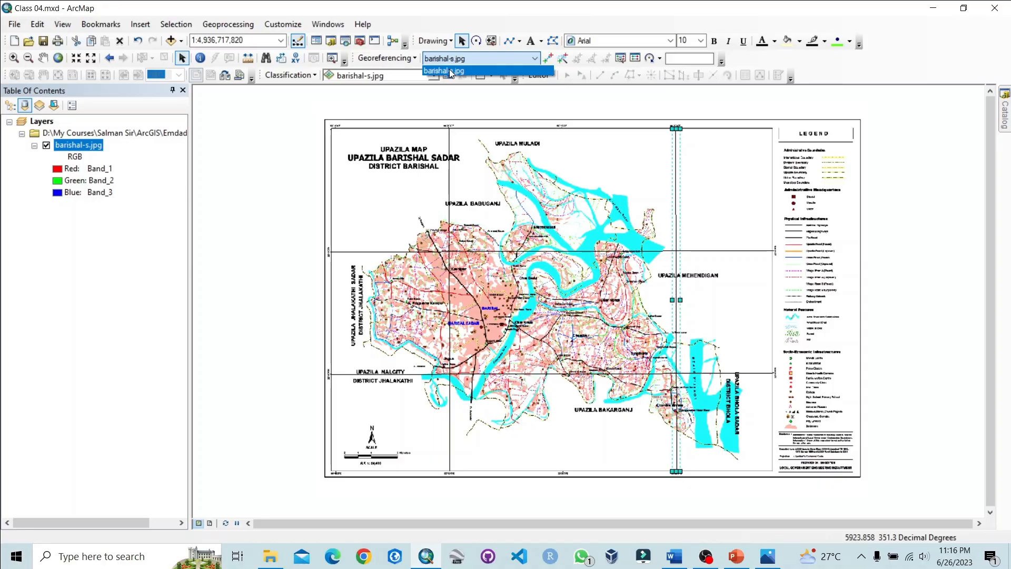
pyautogui.click(404, 59)
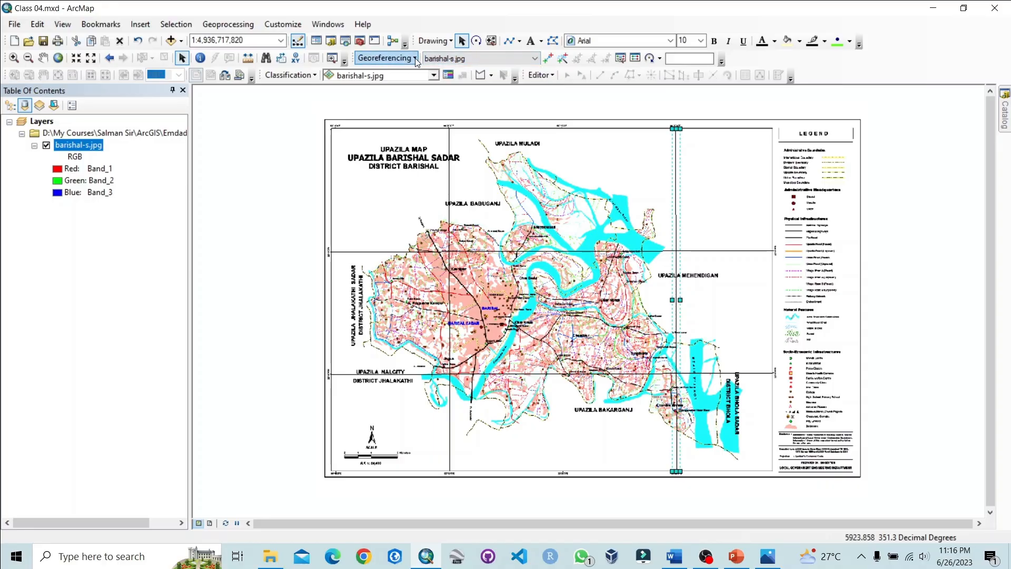
pyautogui.click(415, 59)
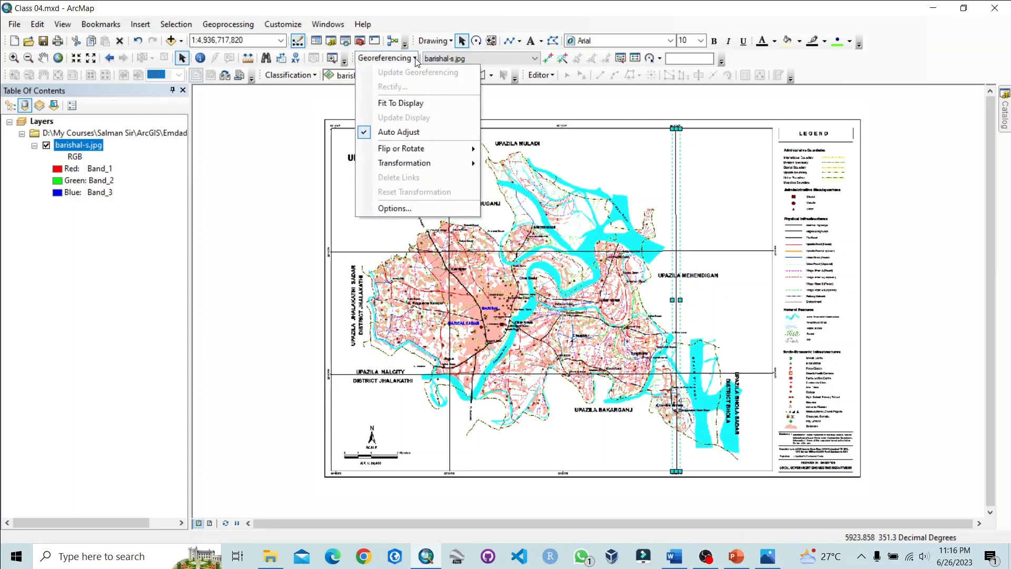
pyautogui.click(406, 132)
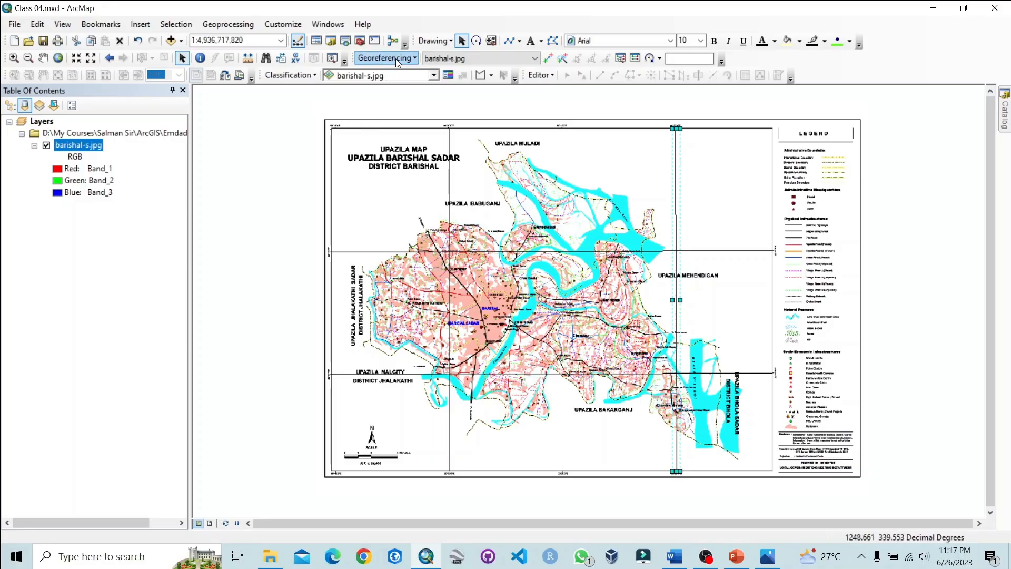
# Place a control point where the 90°20'0"E and 22°45'0"N lines cross and open its DMS longitude and latitude entry
pyautogui.click(548, 58)
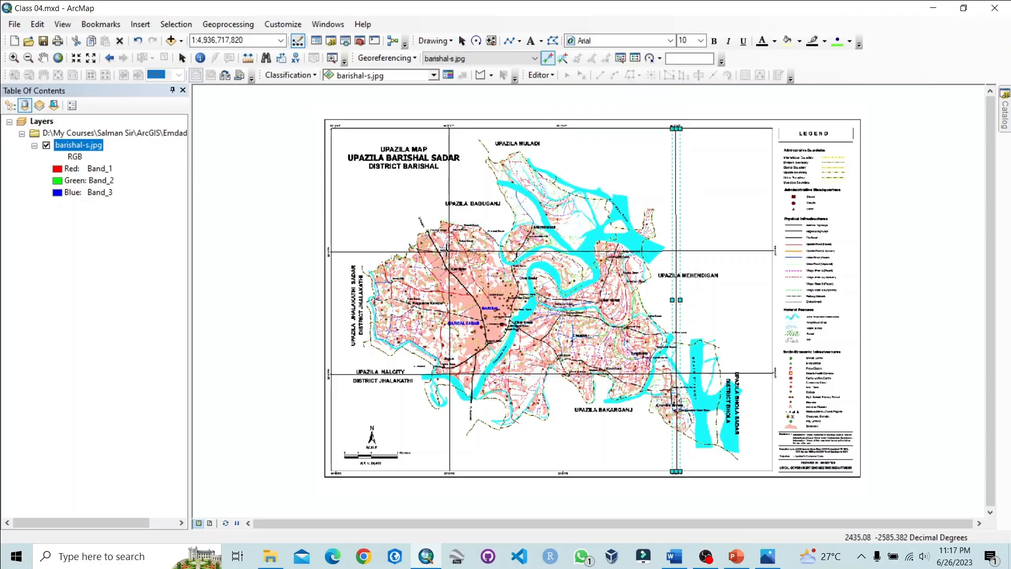
pyautogui.scroll(5, 446, 247)
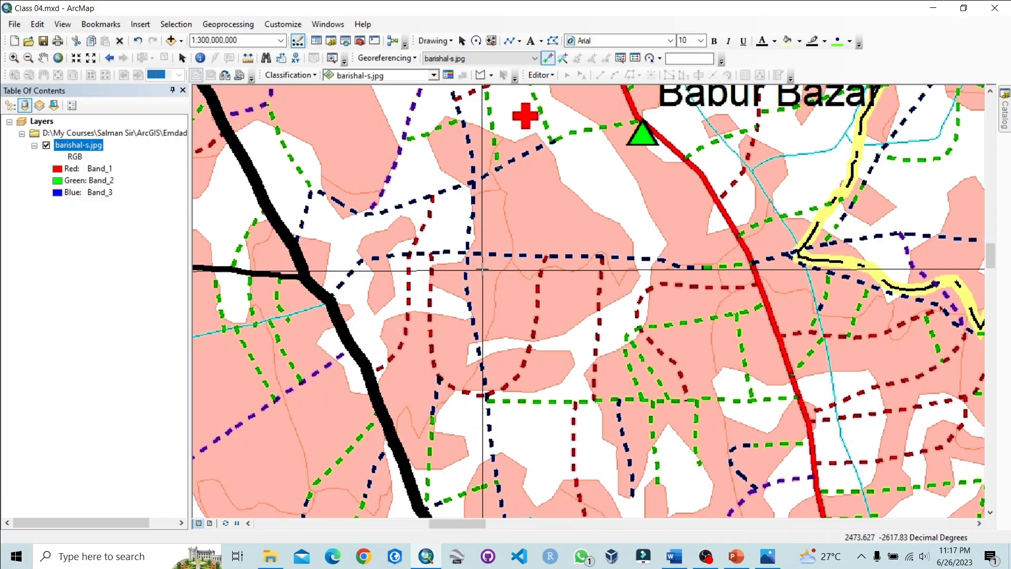
pyautogui.click(482, 270)
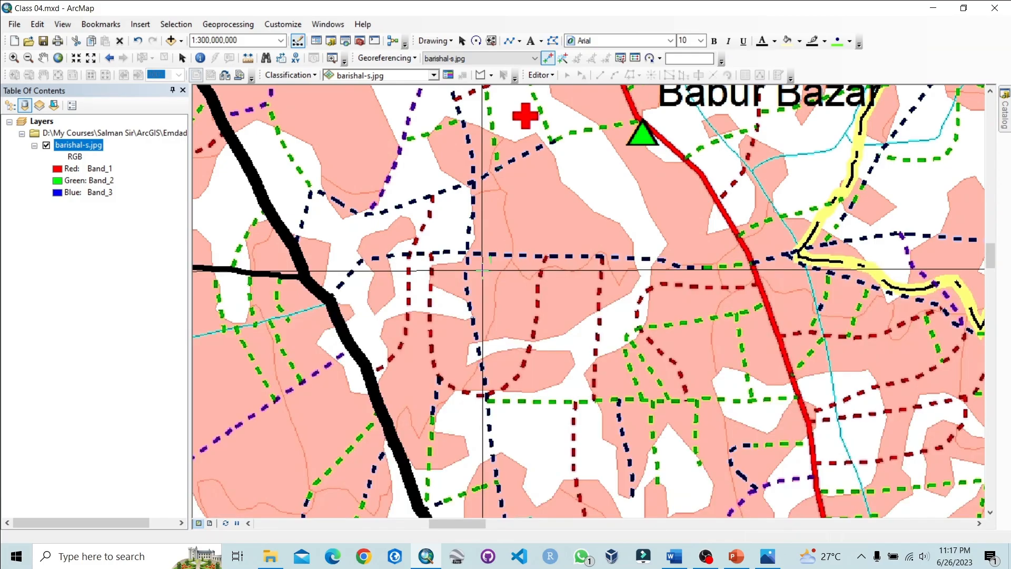
pyautogui.rightClick(483, 272)
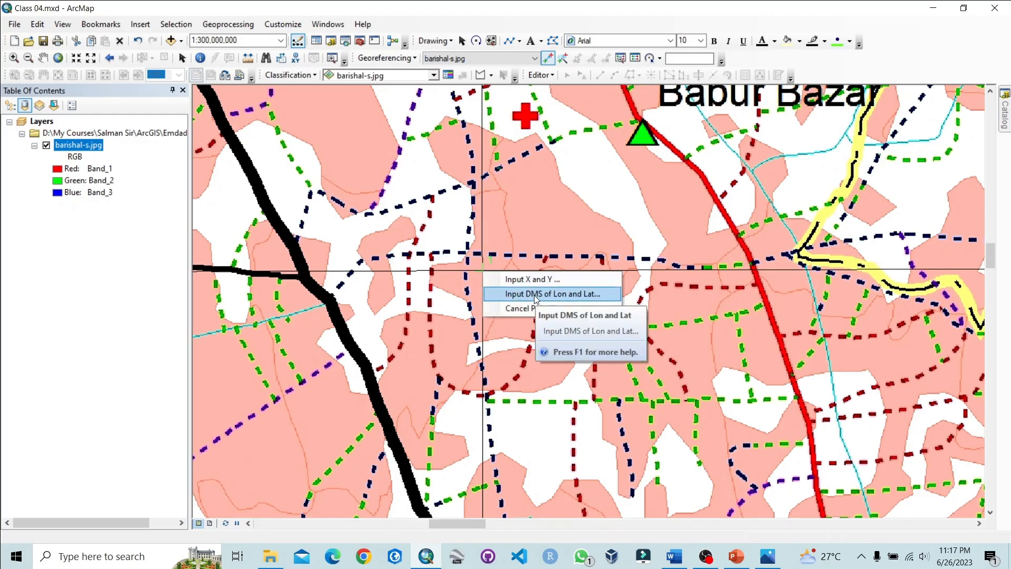
pyautogui.click(575, 293)
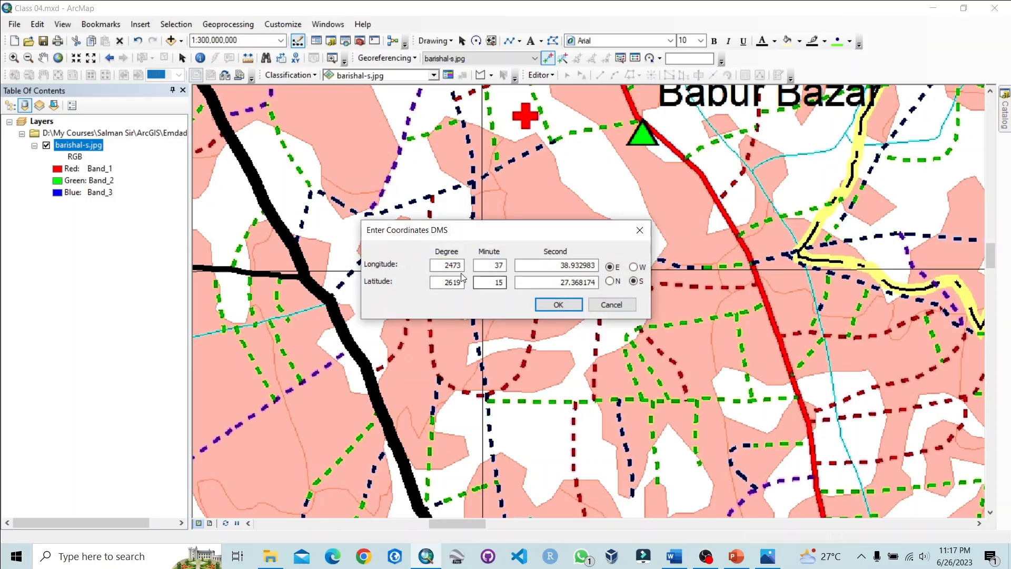
# Set the control point's longitude to 90 degrees, 20 minutes, 0 seconds East, moving the coordinate dialog off the line intersection
pyautogui.doubleClick(442, 265)
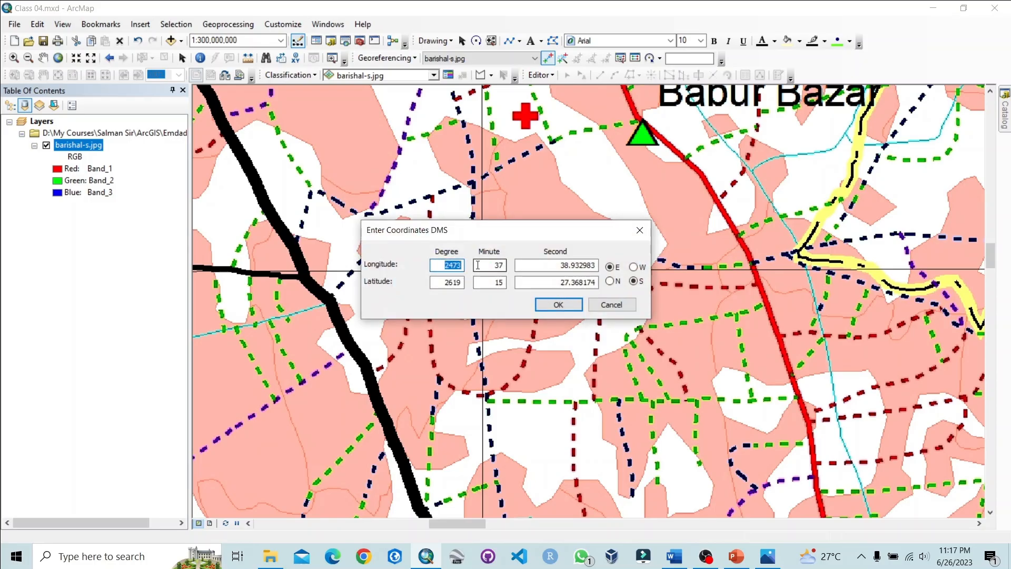
pyautogui.write('90')
pyautogui.press('Tab')
pyautogui.doubleClick(479, 264)
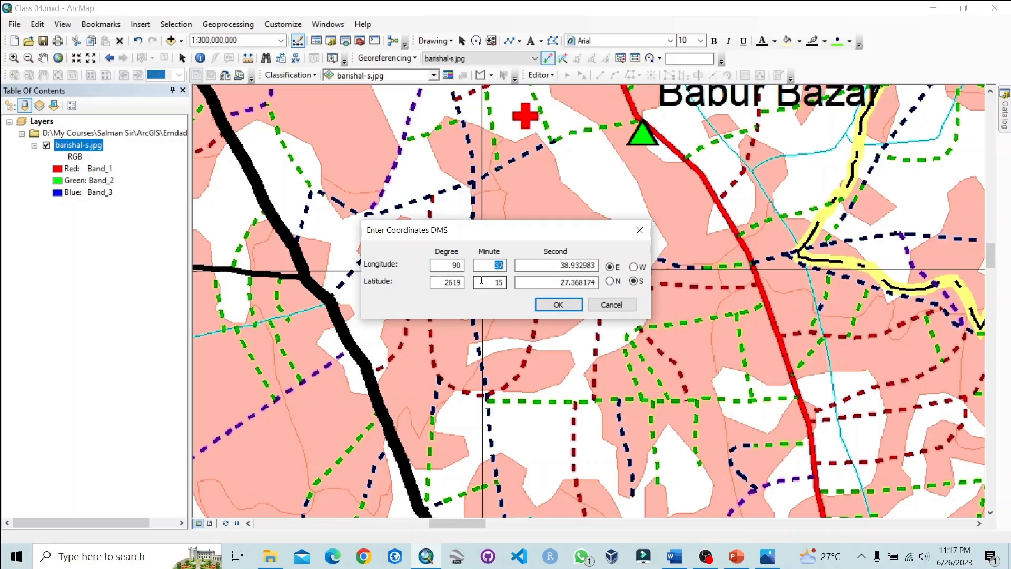
pyautogui.moveTo(509, 230); pyautogui.dragTo(725, 200)
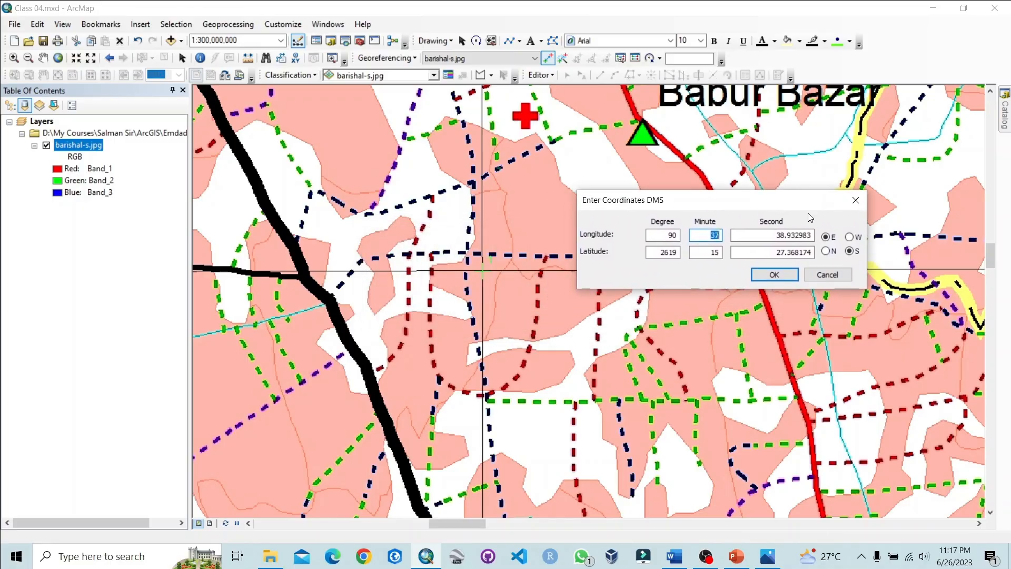
pyautogui.write('20')
pyautogui.press('Tab')
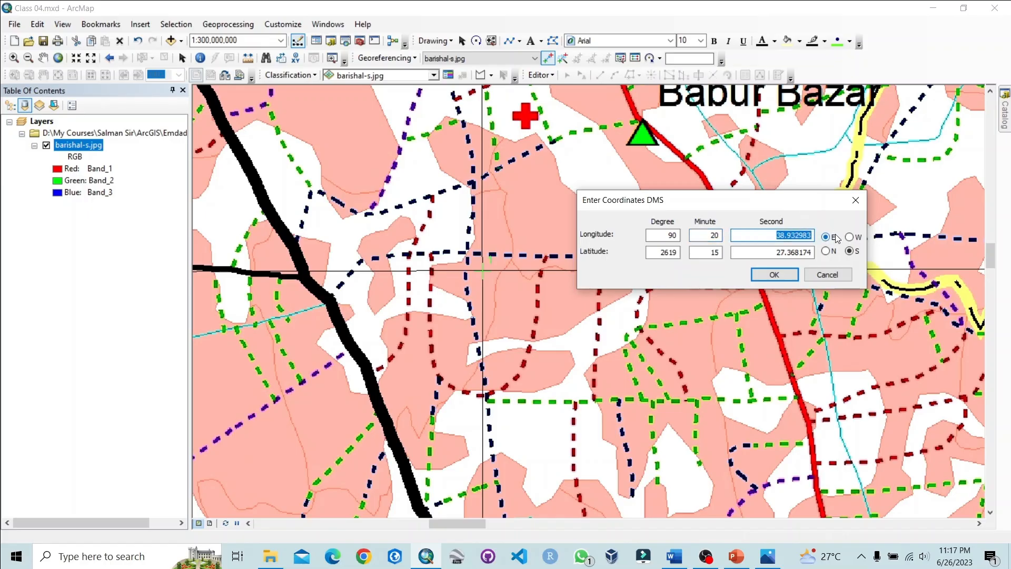
pyautogui.write('0')
# Set the control point's latitude to 22 degrees, 45 minutes, 0 seconds North and confirm the coordinates
pyautogui.doubleClick(675, 252)
pyautogui.write('22')
pyautogui.press('Tab')
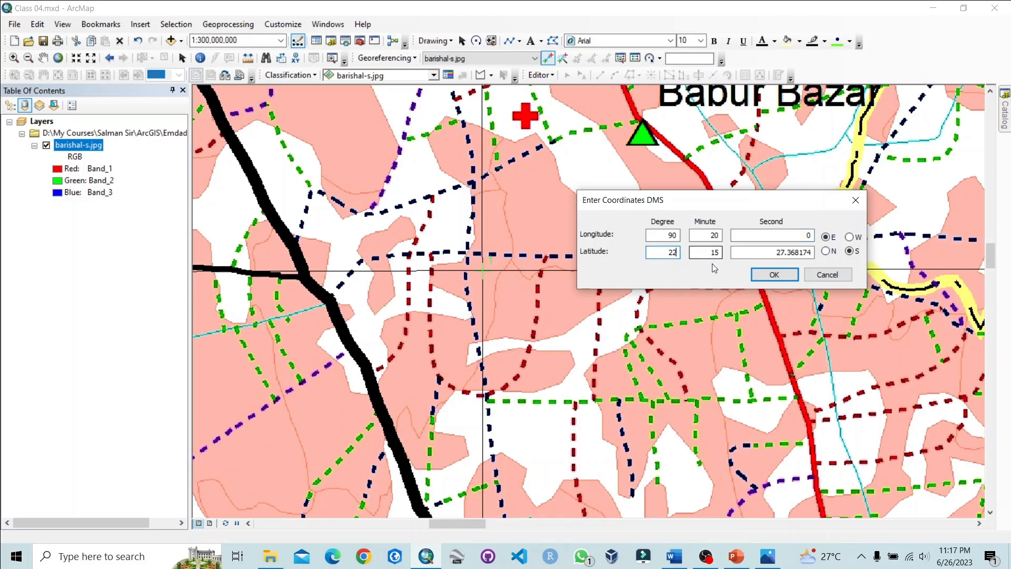
pyautogui.write('45')
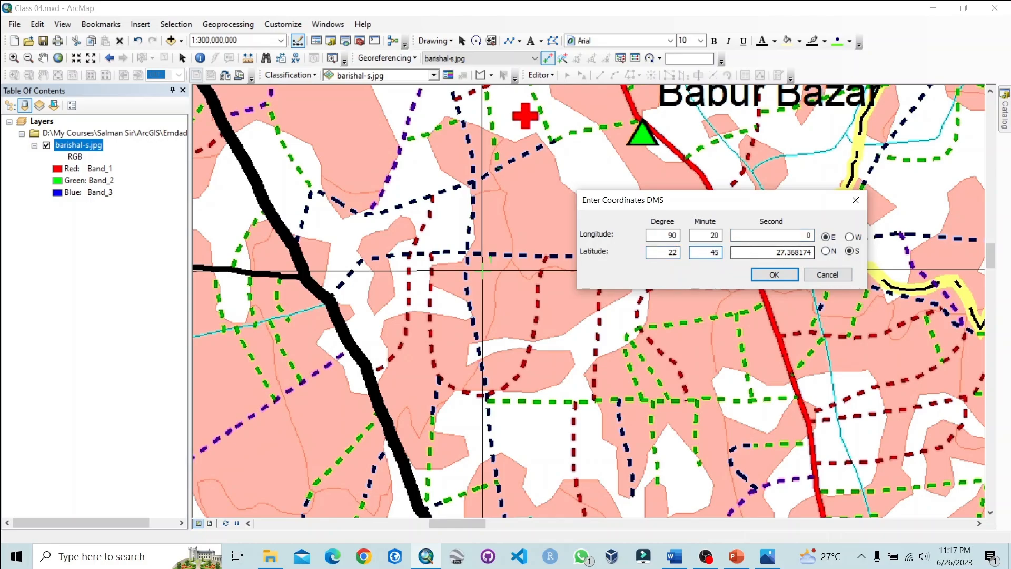
pyautogui.press('Tab')
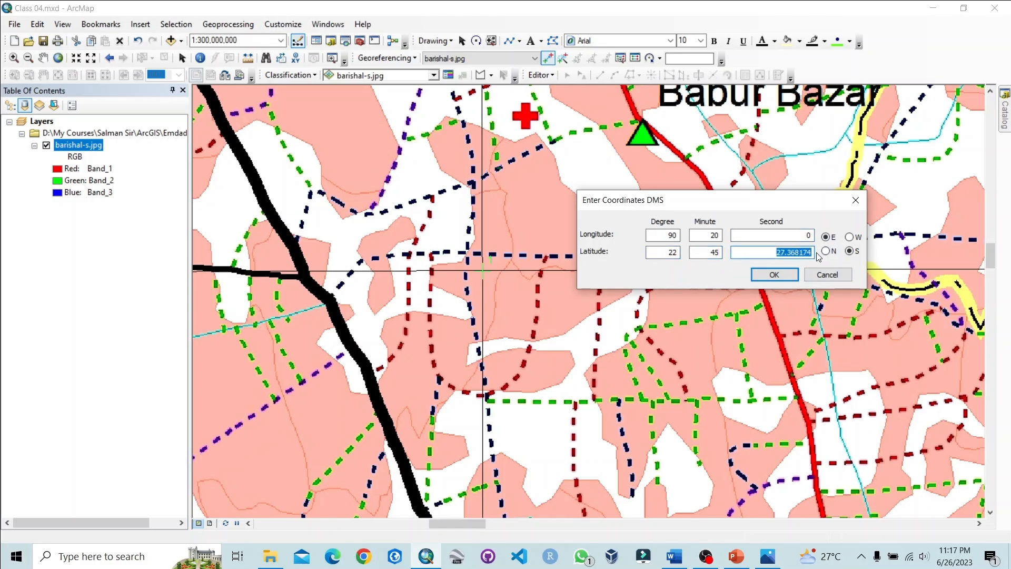
pyautogui.write('0')
pyautogui.click(825, 251)
pyautogui.click(762, 275)
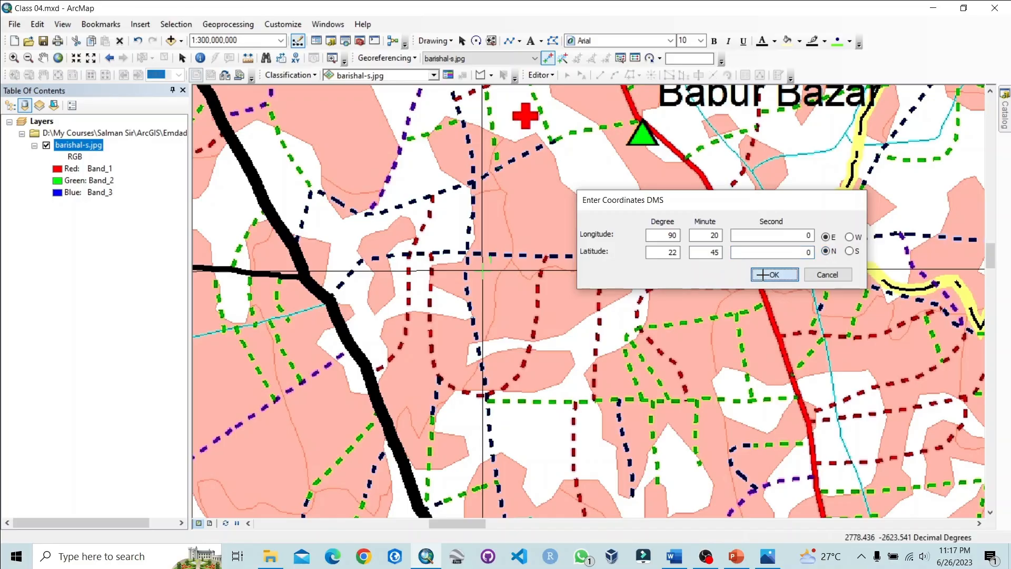
# Examine the labels and lines at the lower 90°20'0"E and western 22°40'0"N tick marks, and return to the full extent
pyautogui.click(58, 58)
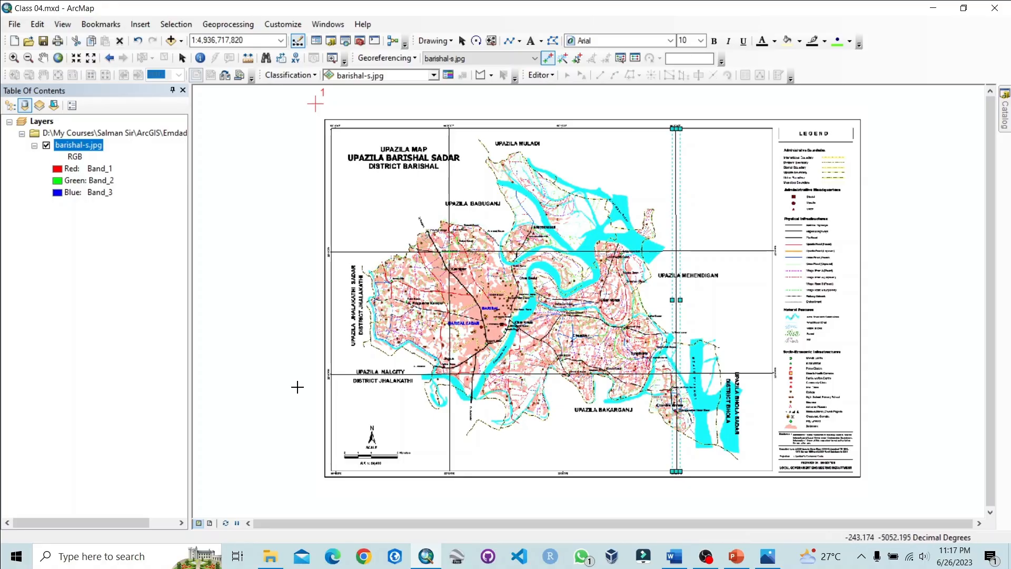
pyautogui.scroll(-5, 311, 397)
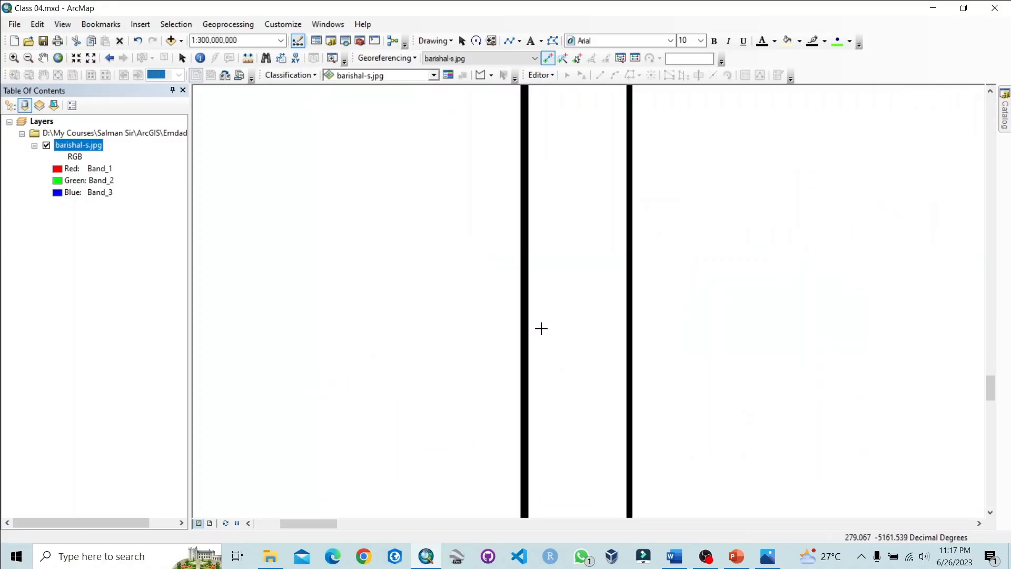
pyautogui.click(58, 57)
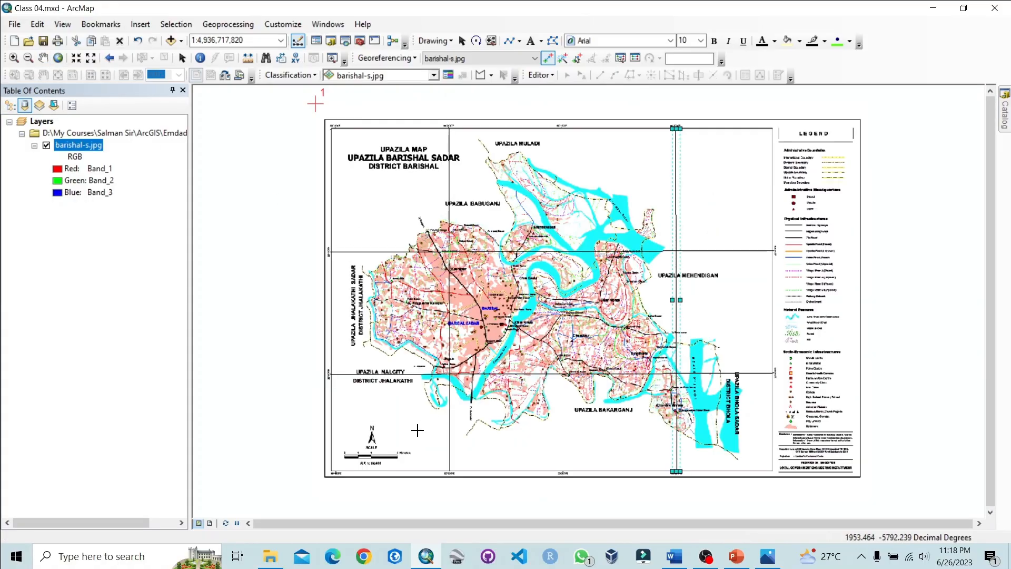
pyautogui.scroll(-5, 455, 480)
pyautogui.scroll(-1, 456, 481)
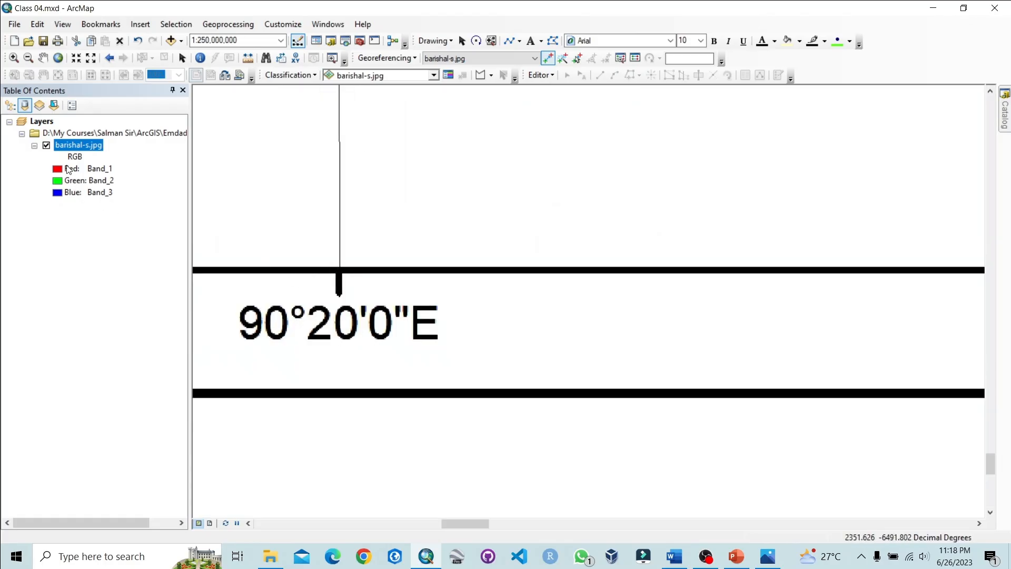
pyautogui.click(58, 57)
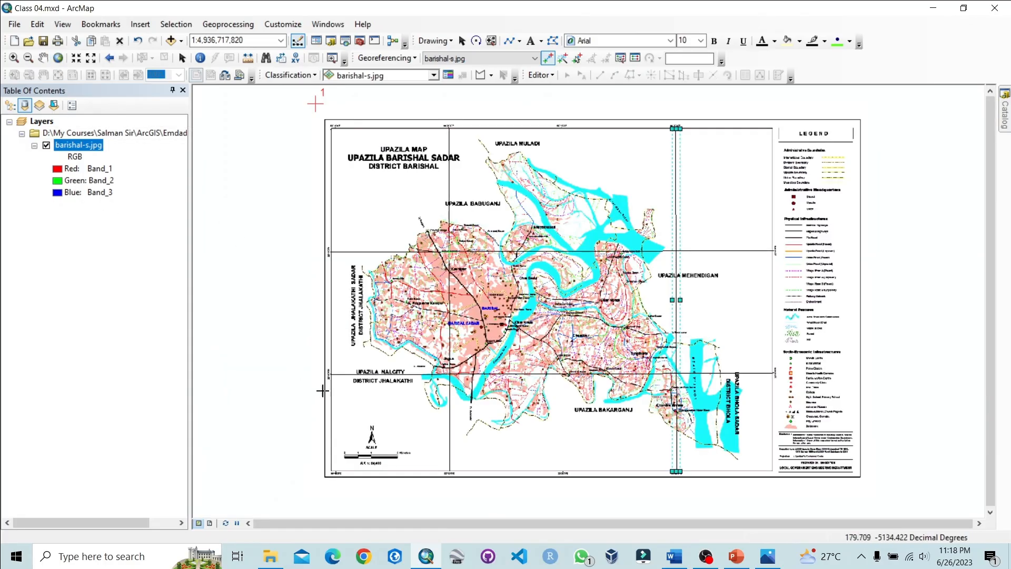
pyautogui.scroll(-3, 327, 375)
pyautogui.scroll(-1, 328, 375)
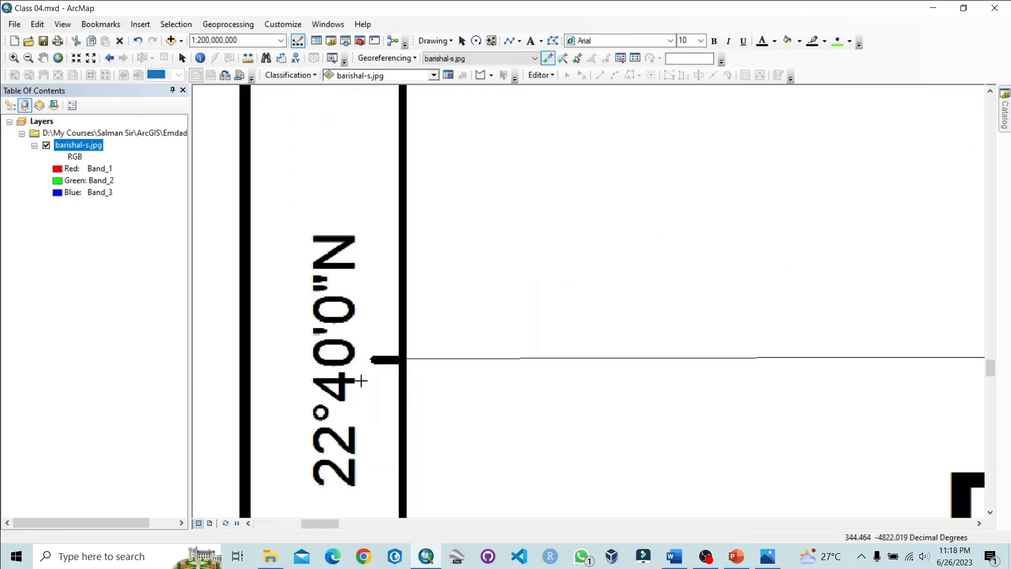
pyautogui.click(58, 57)
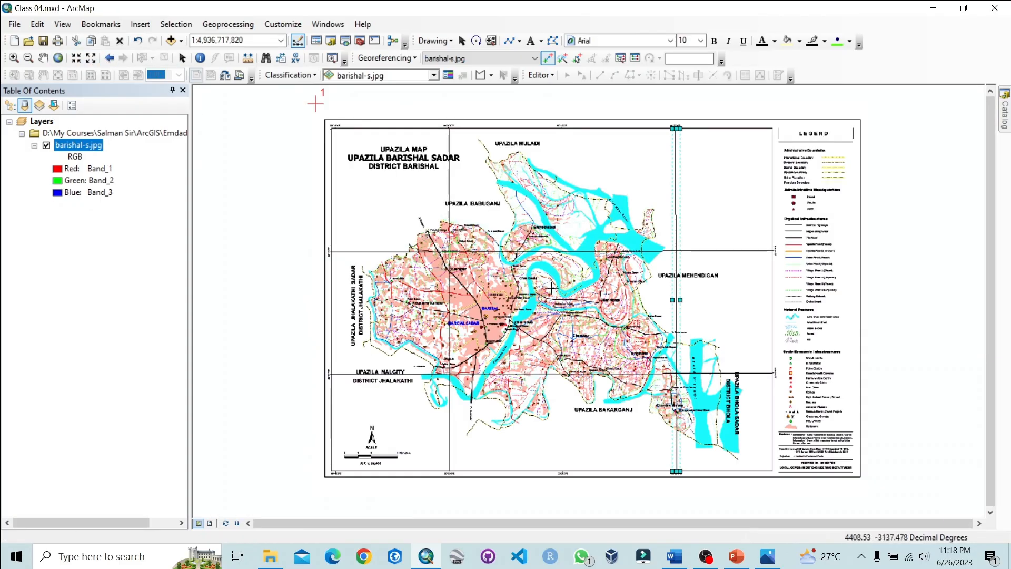
# Place a control point where the 90°20'0"E and 22°40'0"N lines cross and set its DMS longitude to 90°20'0" East
pyautogui.scroll(-3, 446, 376)
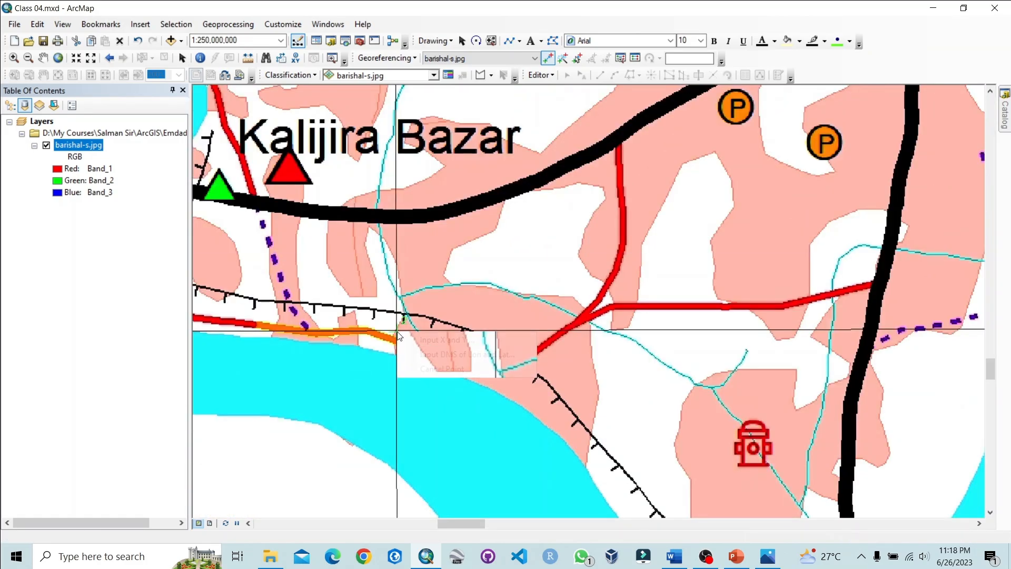
pyautogui.rightClick(397, 329)
pyautogui.click(441, 358)
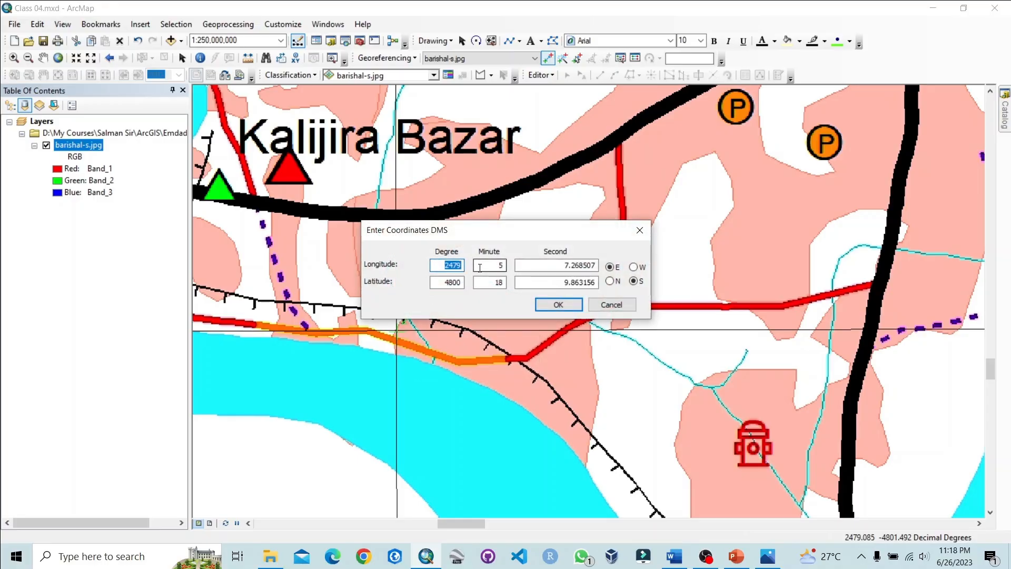
pyautogui.write('90')
pyautogui.press('Tab')
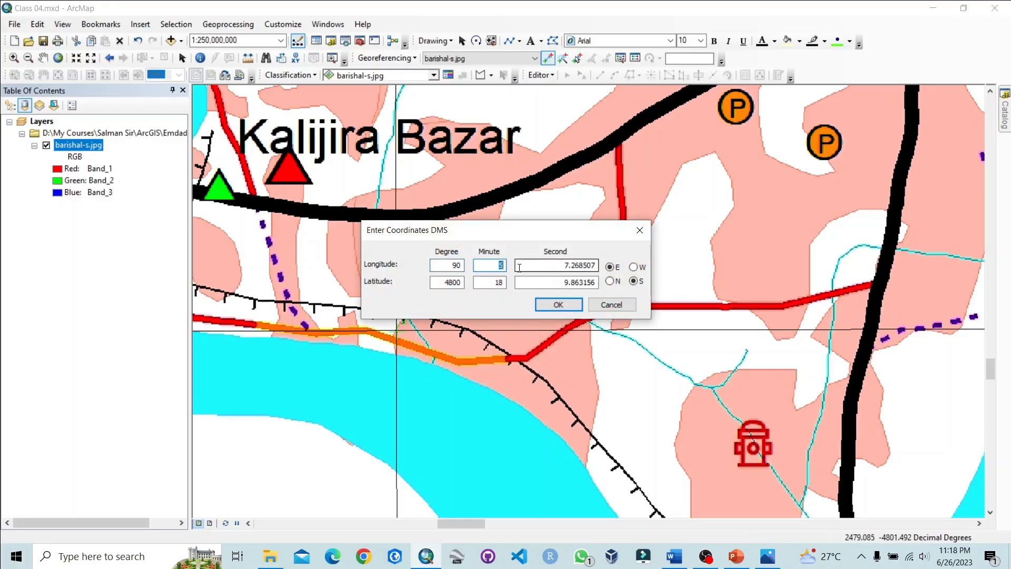
pyautogui.press('Tab')
pyautogui.write('0')
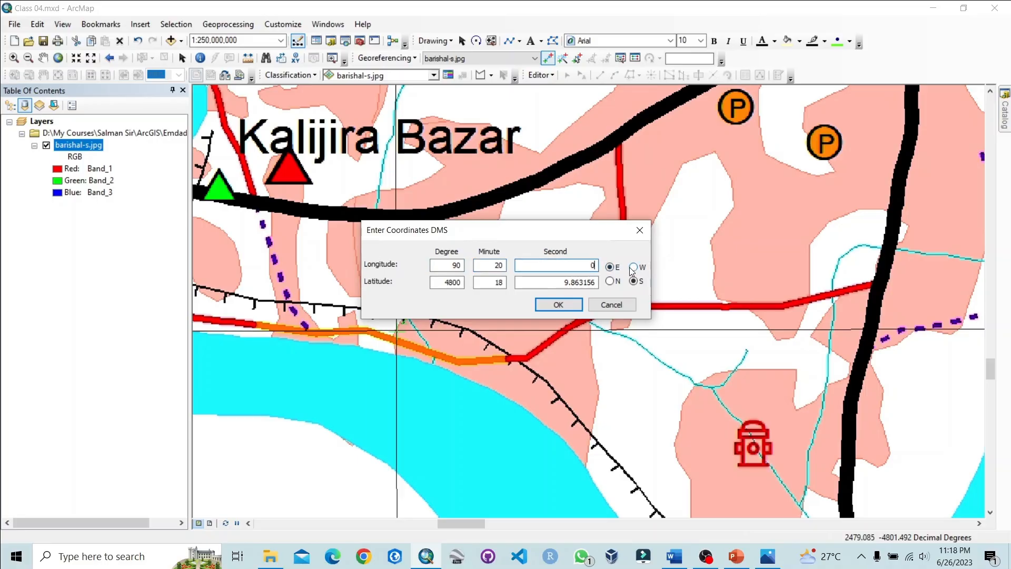
pyautogui.press('Tab')
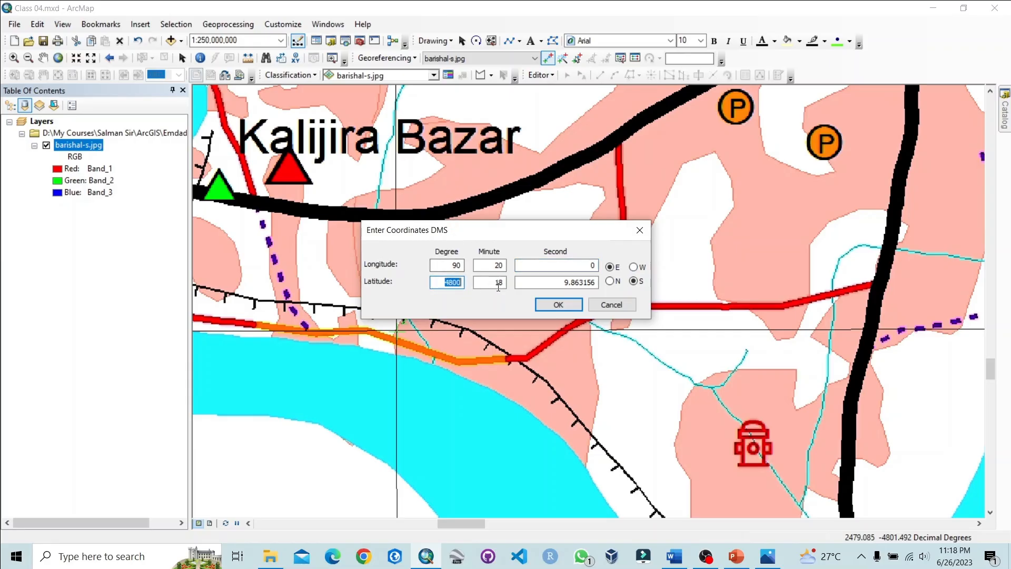
# Set the second control point's latitude to 22 degrees, 40 minutes, 0 seconds North and confirm the coordinates
pyautogui.write('22')
pyautogui.press('Tab')
pyautogui.write('40')
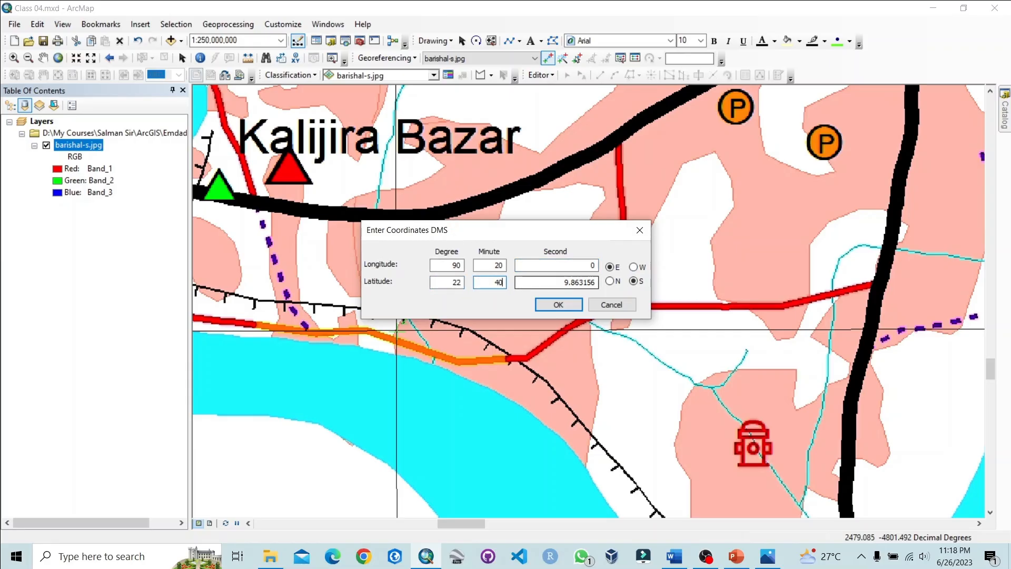
pyautogui.press('Tab')
pyautogui.write('0')
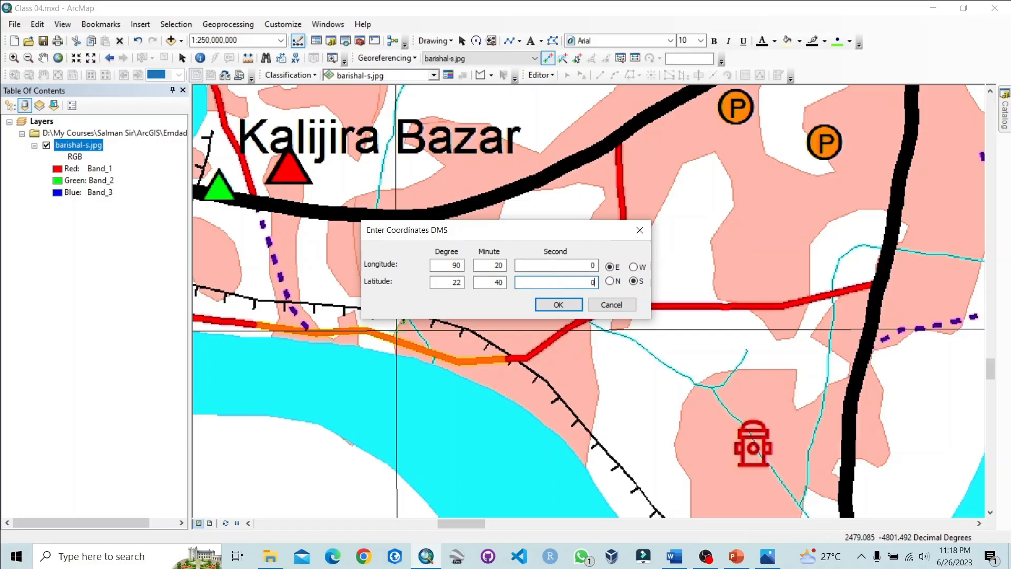
pyautogui.click(610, 281)
pyautogui.click(558, 304)
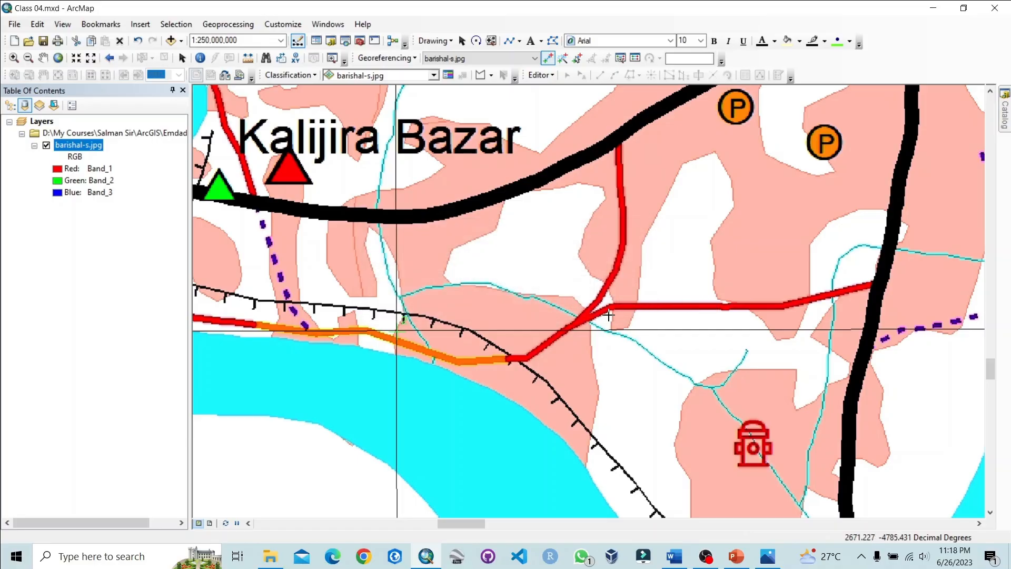
# Place a trial control point on the map northeast of Kalijira Bazar and cancel it
pyautogui.scroll(-1, 608, 315)
pyautogui.scroll(2, 608, 315)
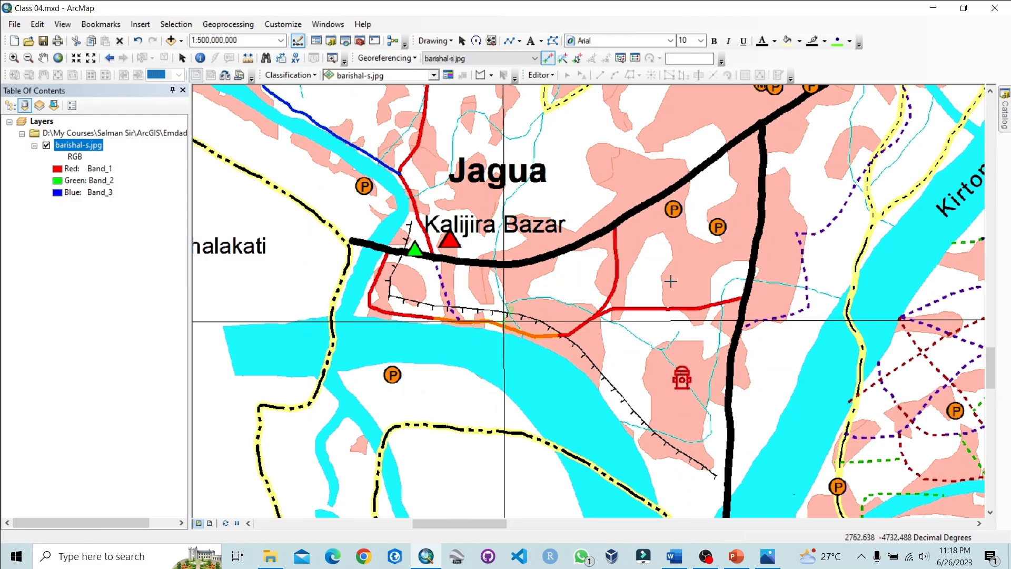
pyautogui.rightClick(695, 208)
pyautogui.click(676, 196)
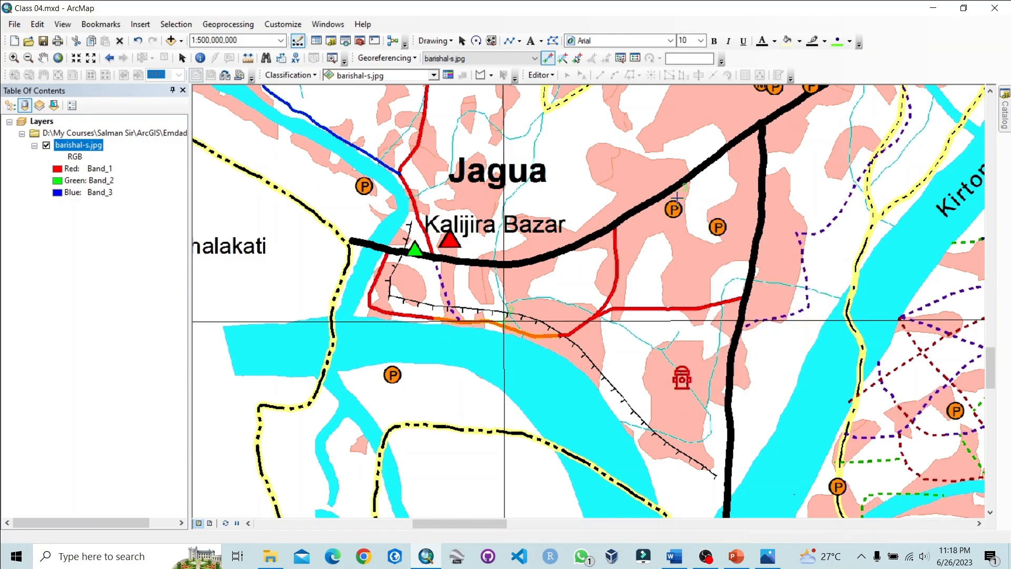
pyautogui.rightClick(677, 198)
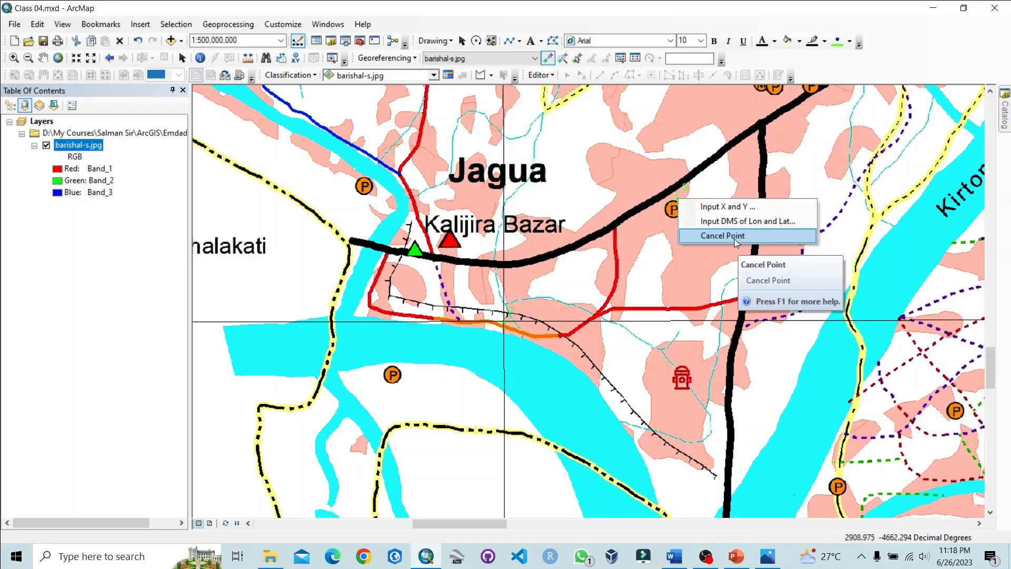
pyautogui.click(734, 234)
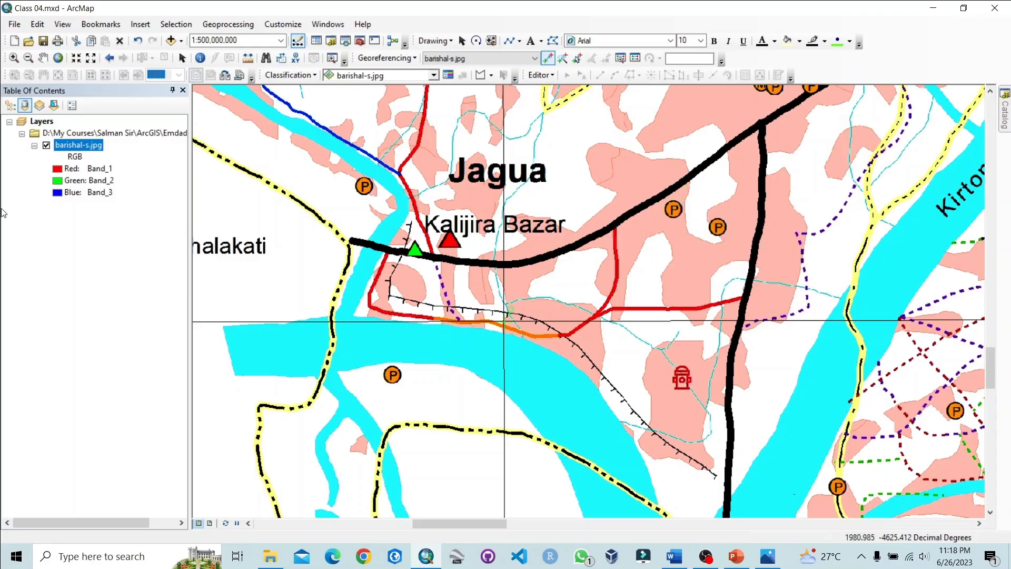
# Check the data frame's coordinate system against the favorite WGS 1984 and close the properties without applying changes
pyautogui.rightClick(40, 122)
pyautogui.click(98, 403)
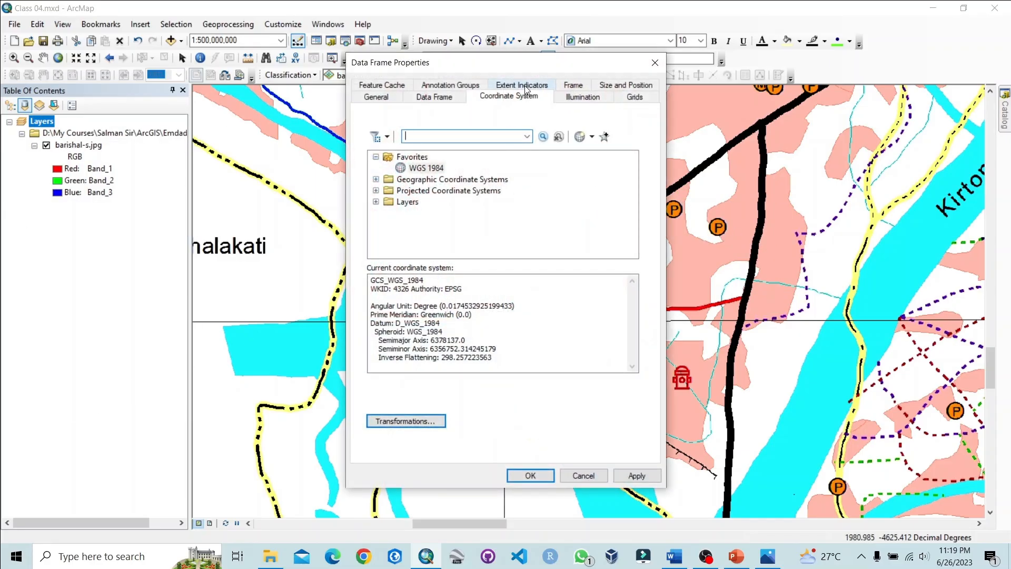
pyautogui.click(518, 84)
pyautogui.click(509, 86)
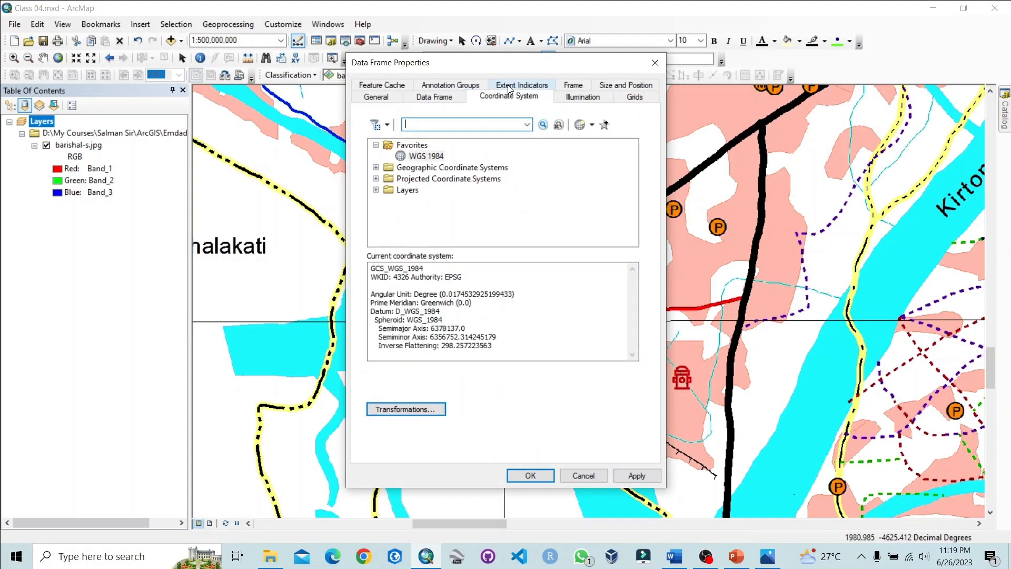
pyautogui.click(422, 157)
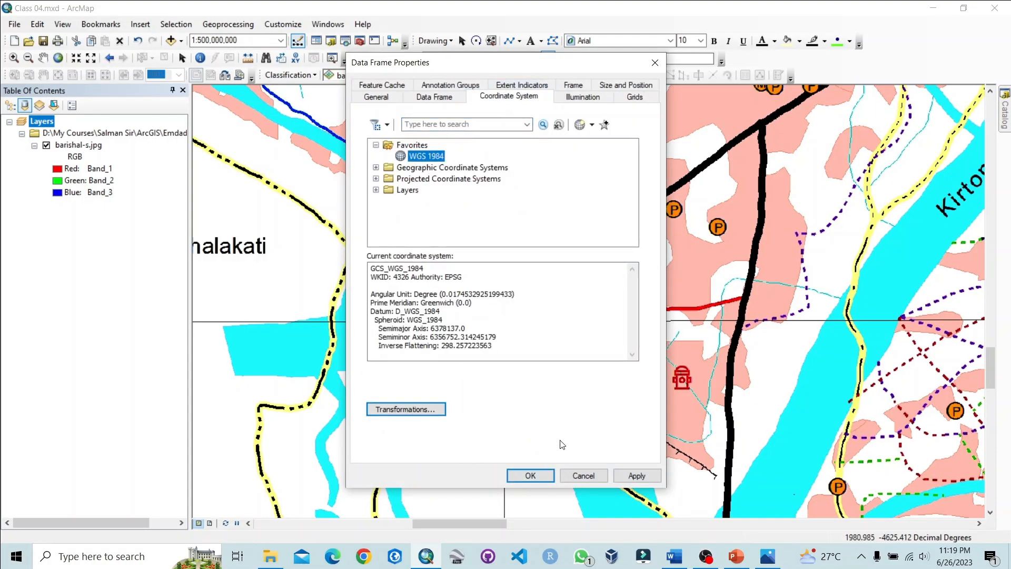
pyautogui.click(655, 63)
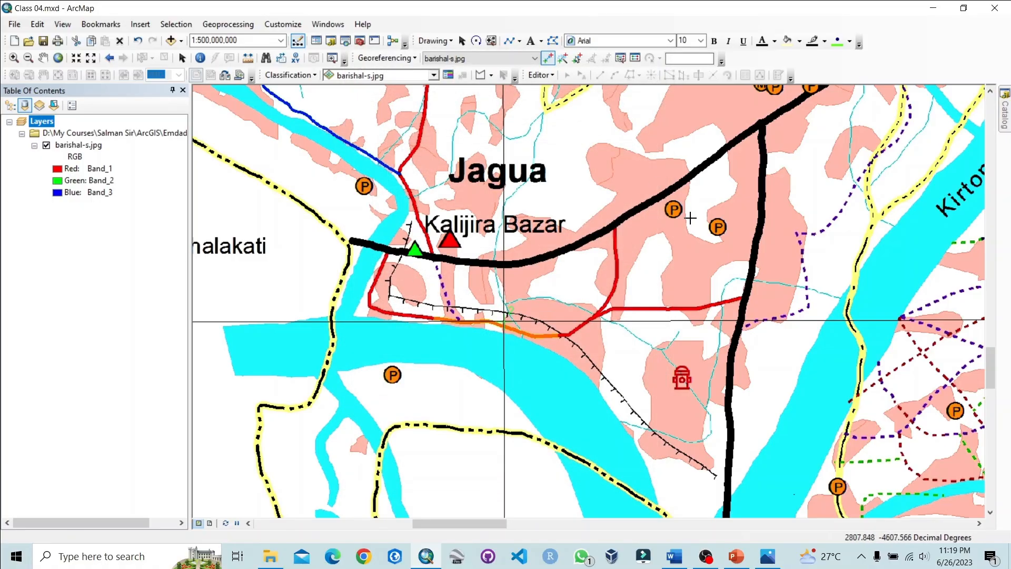
# Examine the upper 90°30'0"E tick mark and the eastern 22°45'0"N tick mark where the drawn lines end
pyautogui.click(58, 57)
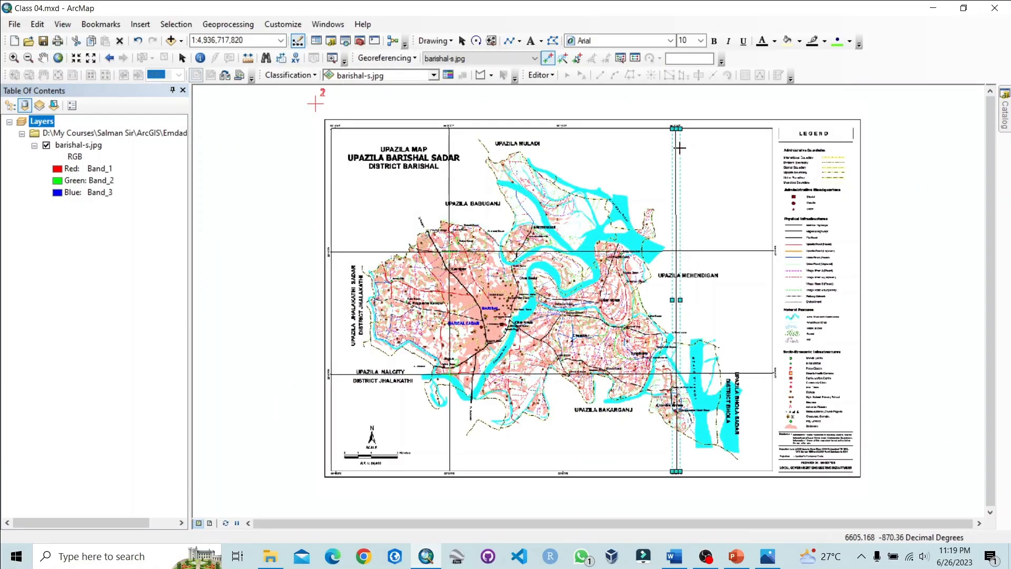
pyautogui.scroll(5, 677, 126)
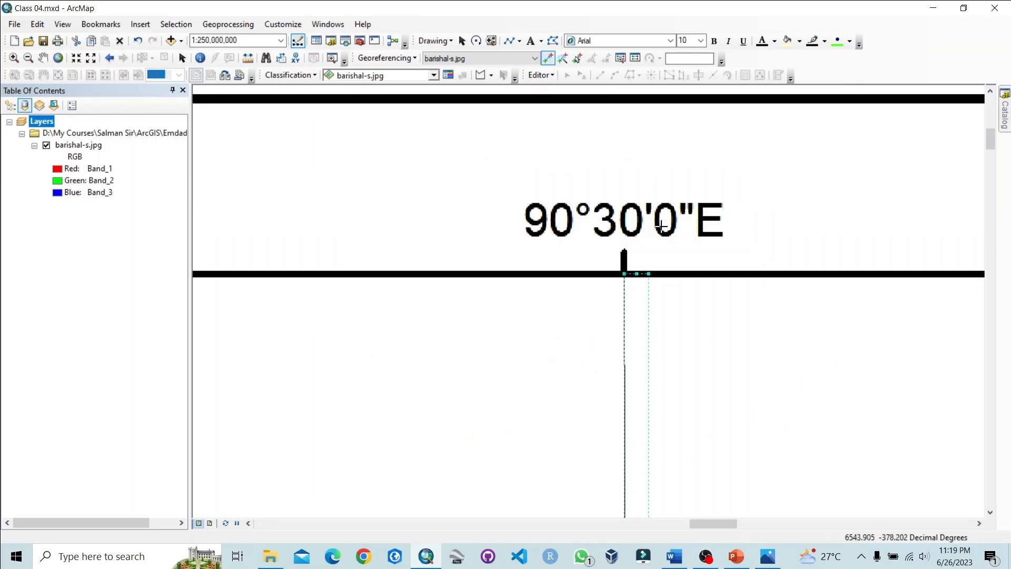
pyautogui.click(57, 58)
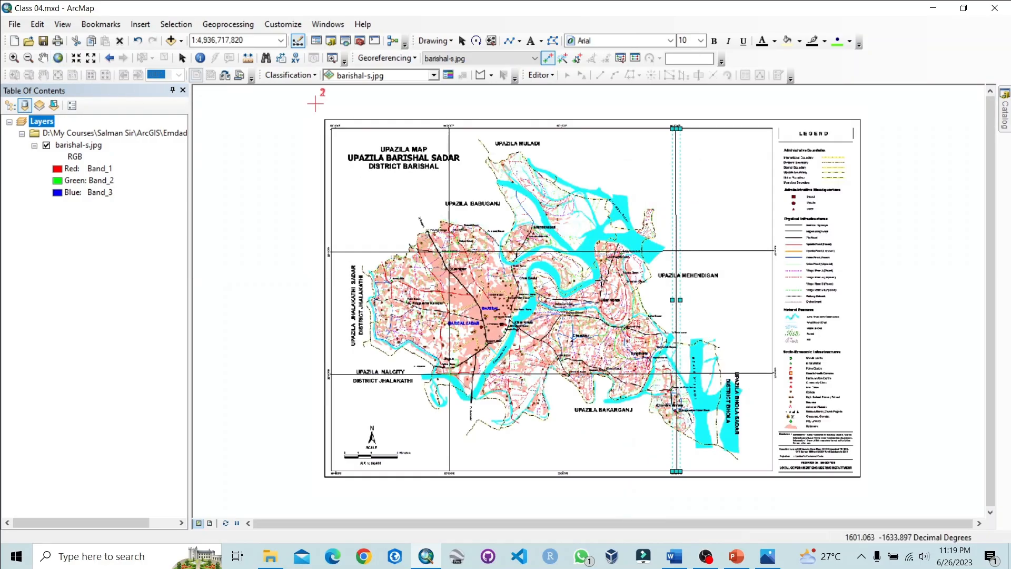
pyautogui.scroll(5, 777, 253)
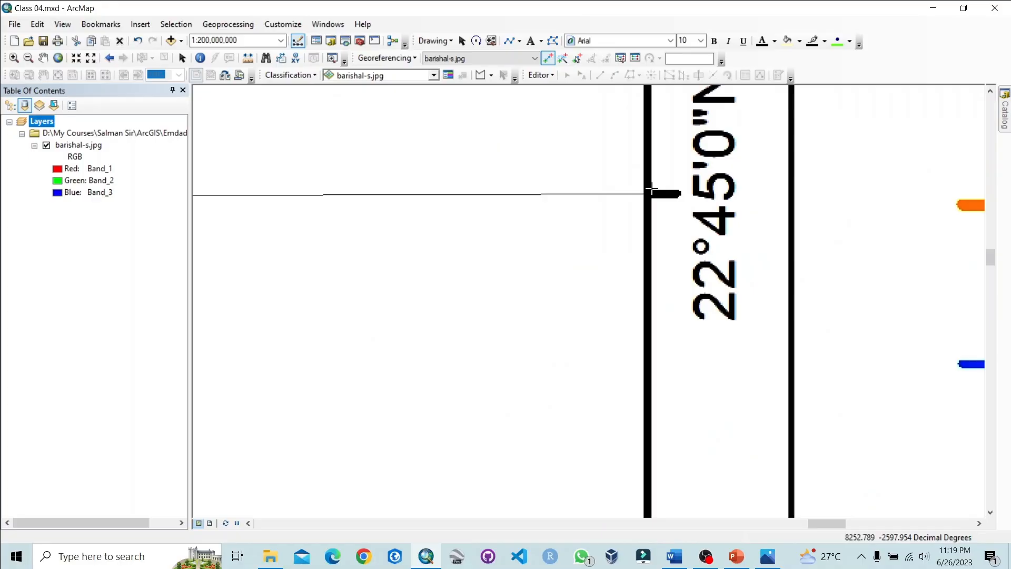
# Place the third control point at the intersection of the eastern vertical grid line and the upper horizontal grid line
pyautogui.click(58, 58)
pyautogui.scroll(5, 678, 252)
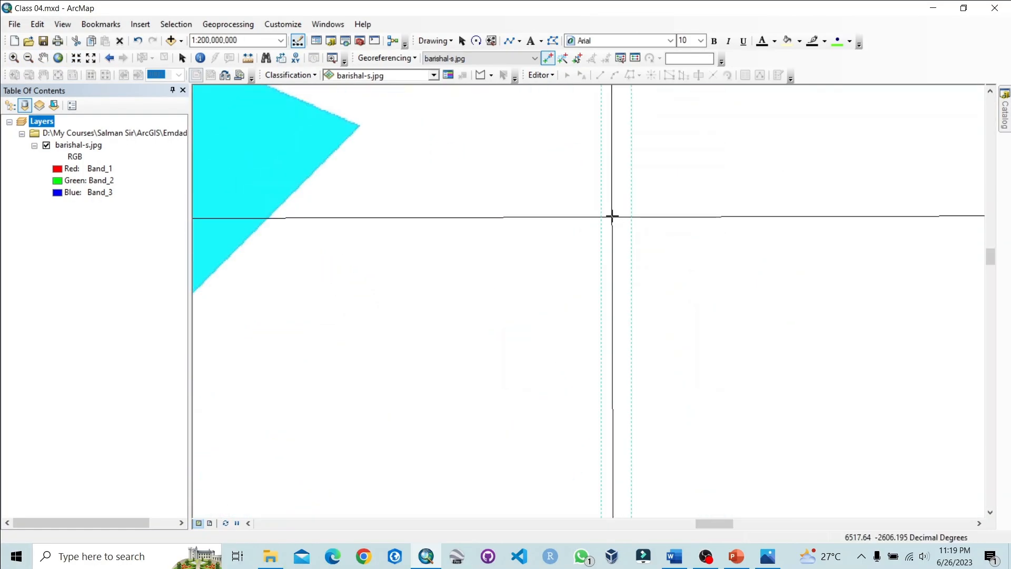
pyautogui.click(612, 216)
pyautogui.rightClick(611, 216)
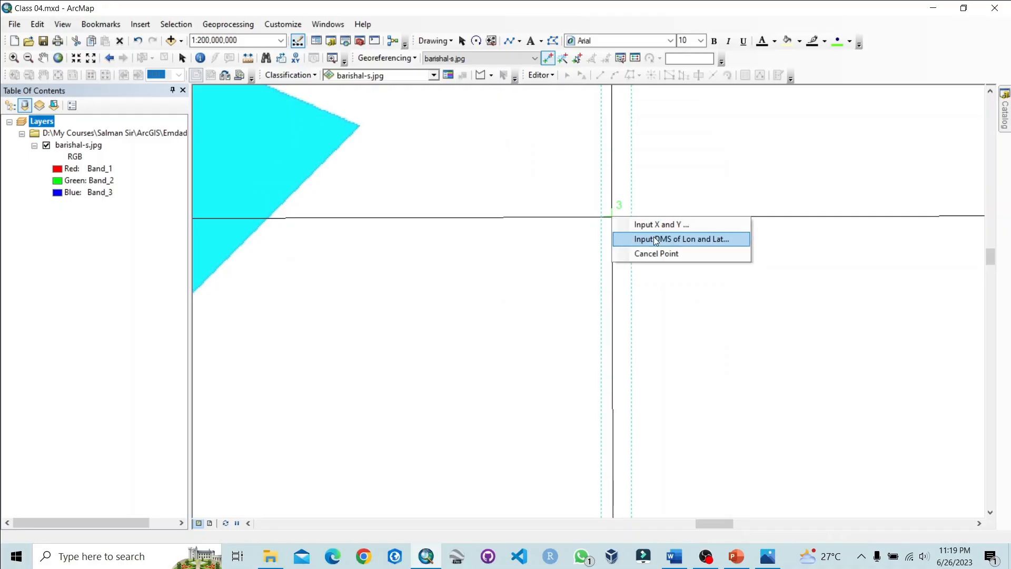
# Set the third control point's DMS longitude to 90 degrees, 30 minutes, 0 seconds East
pyautogui.click(653, 237)
pyautogui.doubleClick(447, 265)
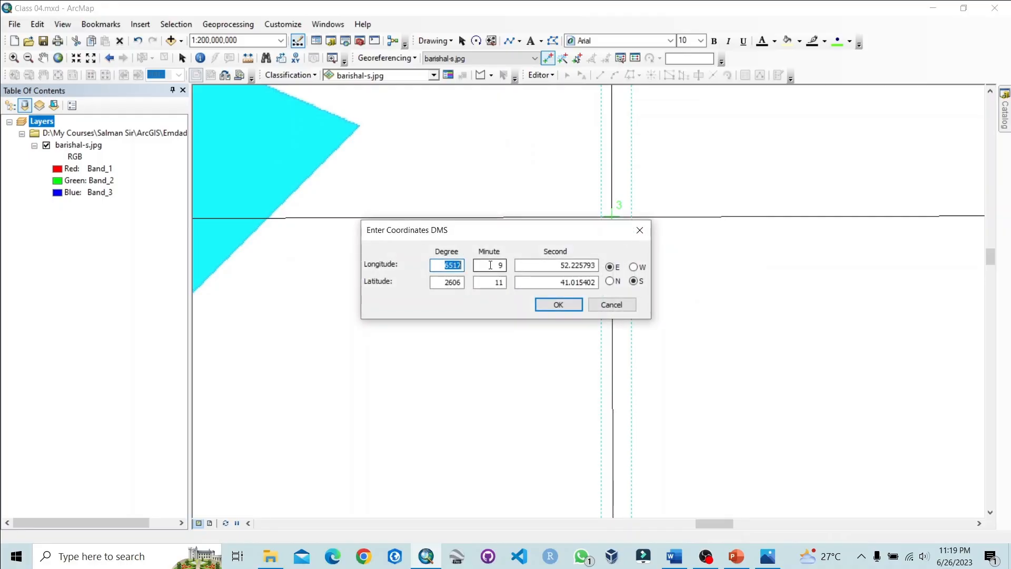
pyautogui.write('90')
pyautogui.doubleClick(490, 265)
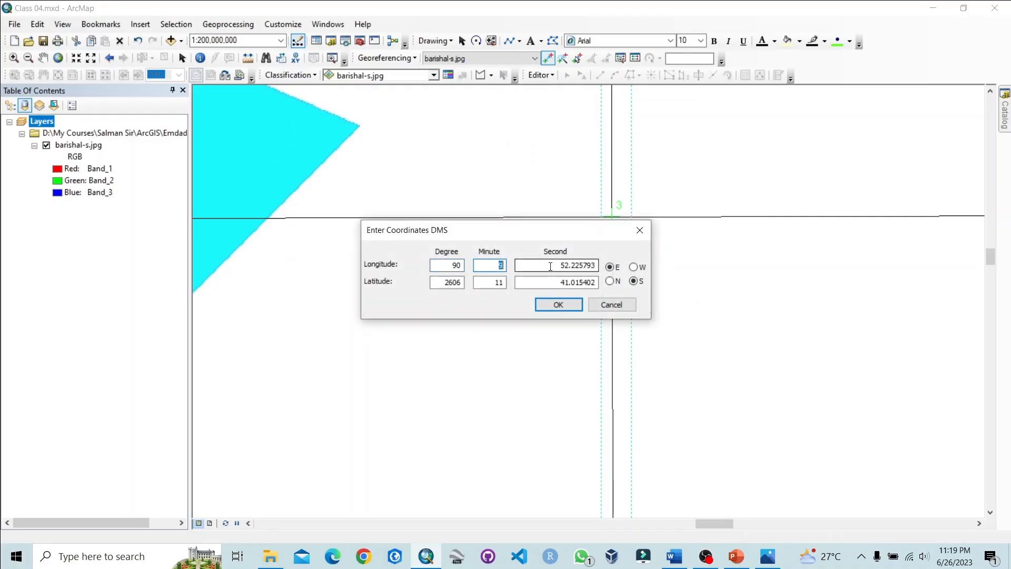
pyautogui.write('30')
pyautogui.doubleClick(559, 267)
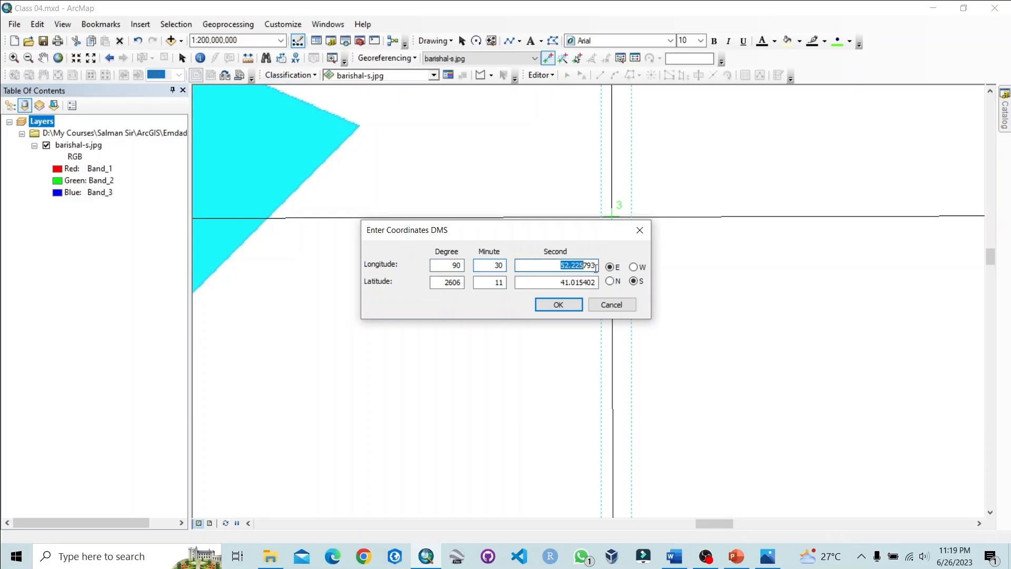
pyautogui.write('0')
# Set the third control point's latitude to 22 degrees, 45 minutes, 0 seconds North and confirm the coordinates
pyautogui.doubleClick(447, 282)
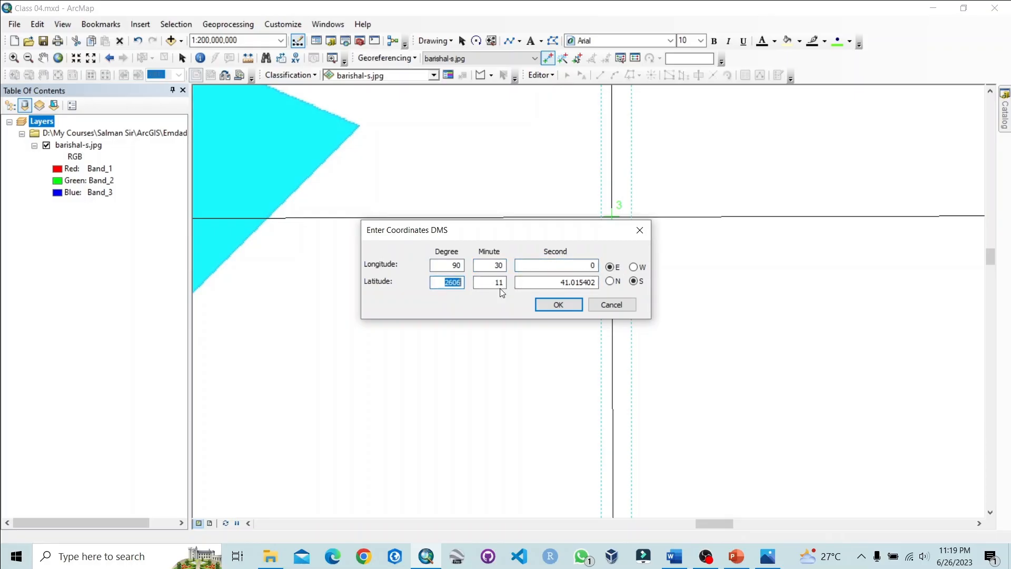
pyautogui.write('22')
pyautogui.press('Tab')
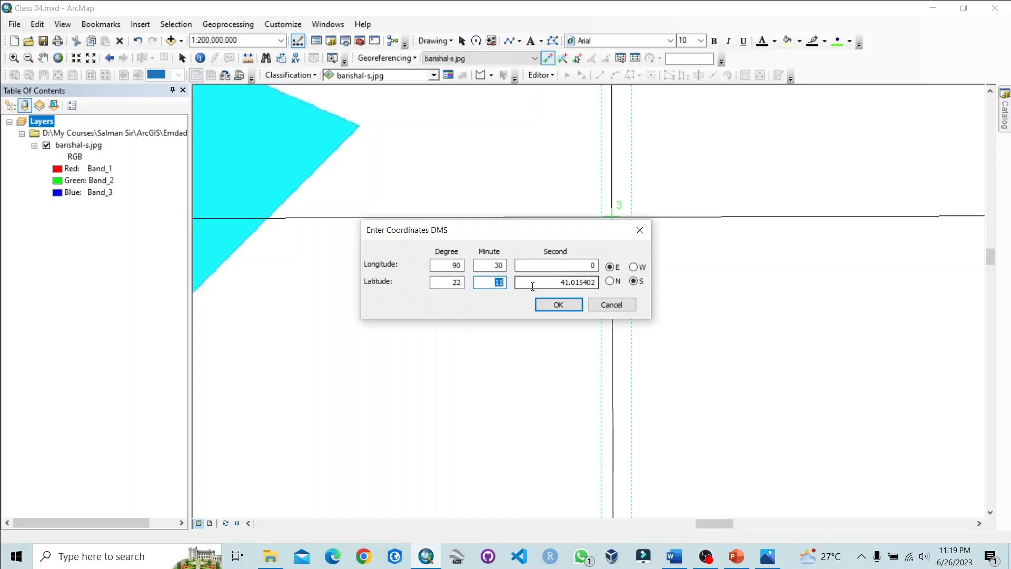
pyautogui.write('45')
pyautogui.doubleClick(547, 282)
pyautogui.write('0')
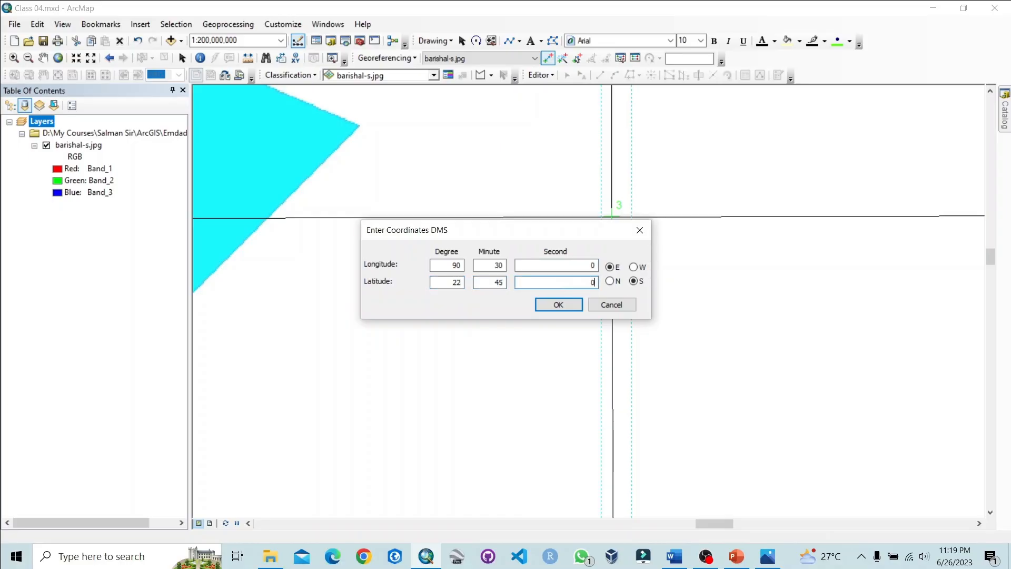
pyautogui.click(611, 281)
pyautogui.click(564, 302)
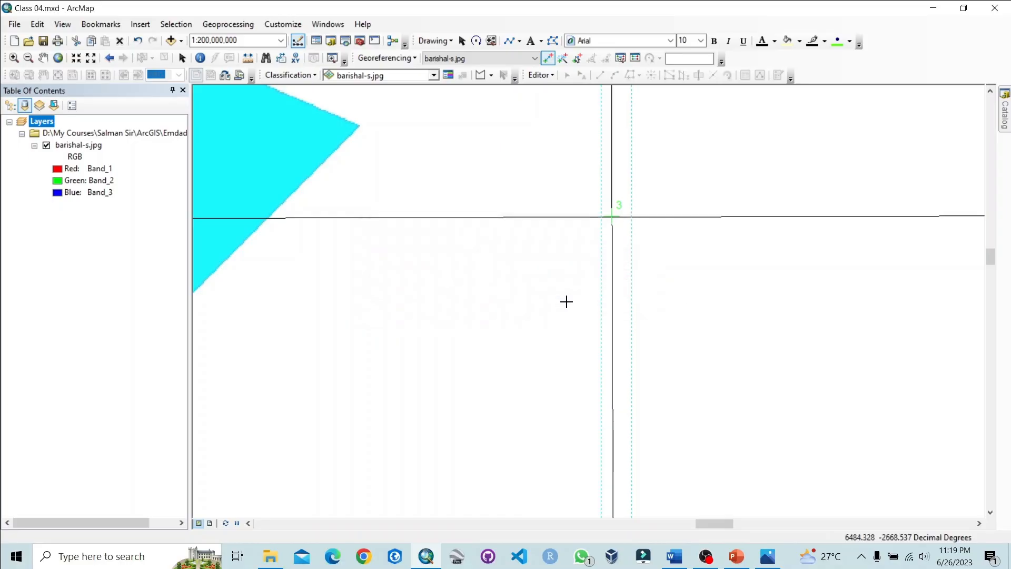
# Place the fourth control point at the intersection of the eastern vertical grid line and the lower horizontal grid line
pyautogui.click(57, 57)
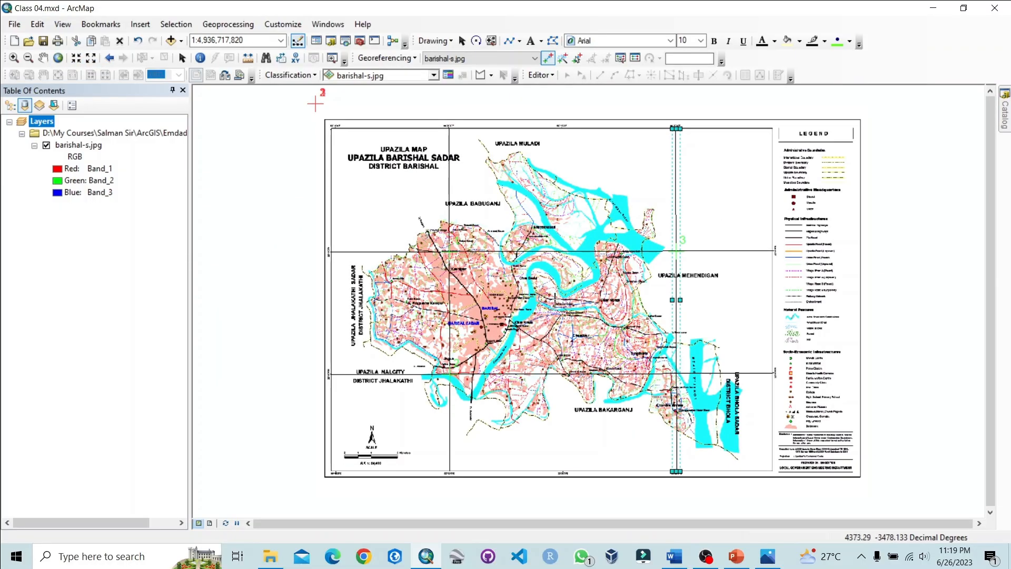
pyautogui.scroll(5, 691, 397)
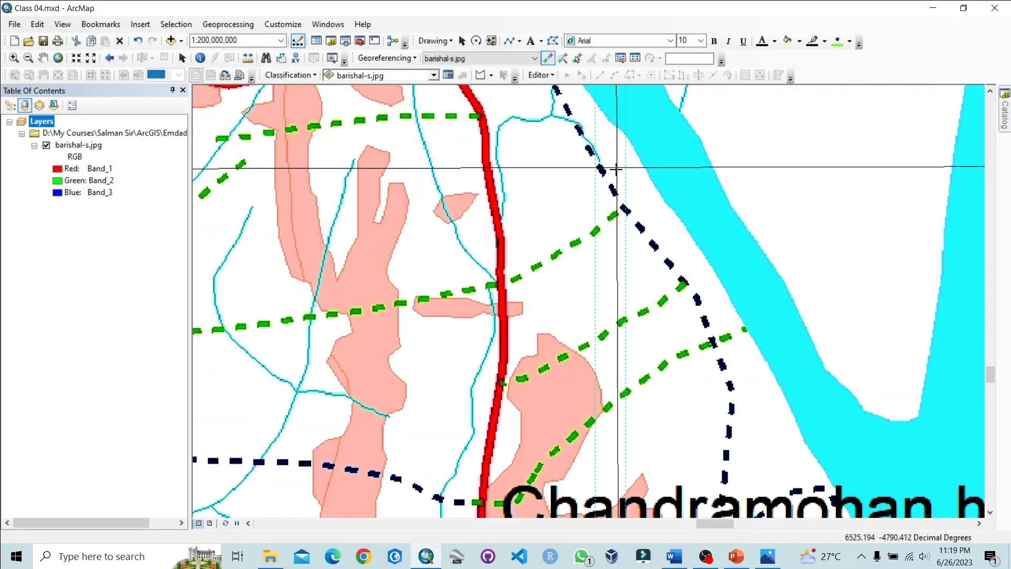
pyautogui.click(616, 167)
pyautogui.rightClick(616, 167)
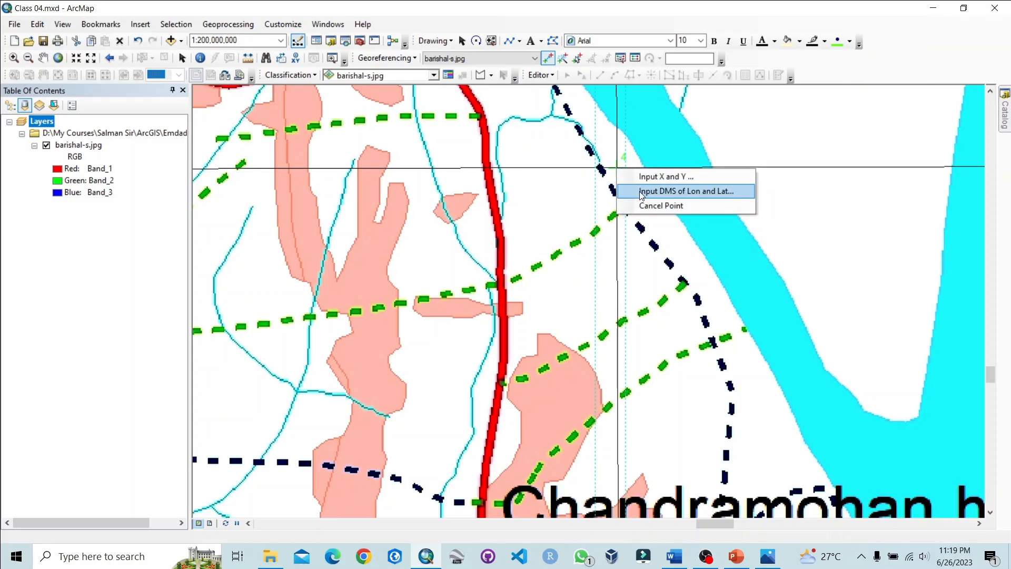
# Set the fourth control point's DMS longitude to 90 degrees, 30 minutes, 0 seconds East
pyautogui.click(677, 190)
pyautogui.moveTo(442, 267); pyautogui.dragTo(498, 273)
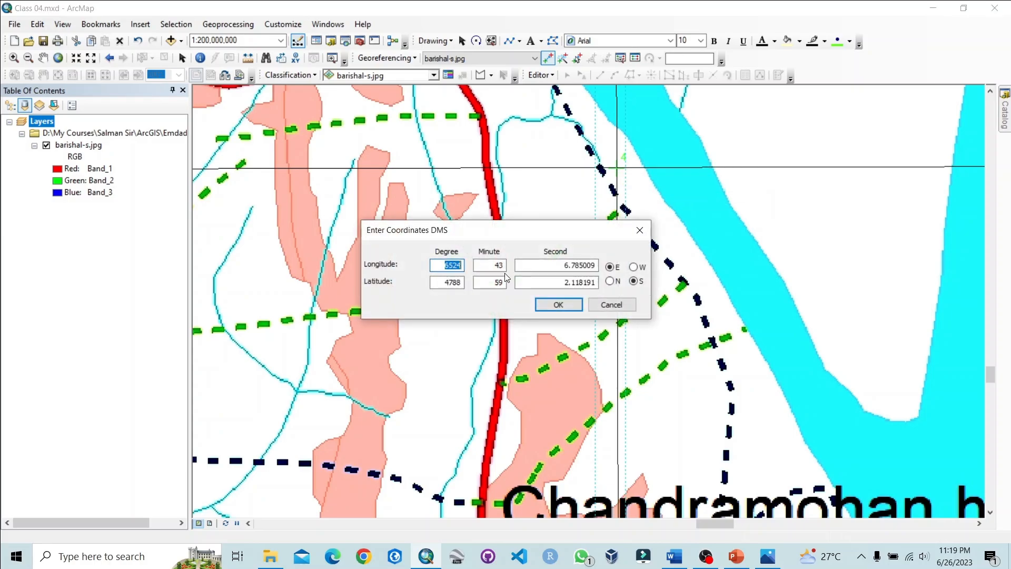
pyautogui.write('90')
pyautogui.press('Tab')
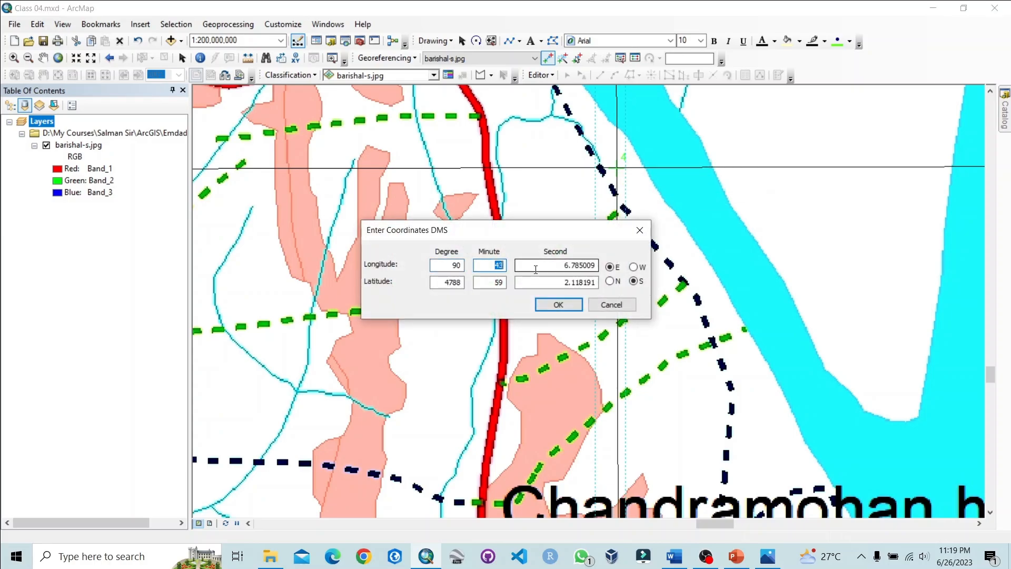
pyautogui.moveTo(561, 267); pyautogui.dragTo(626, 267)
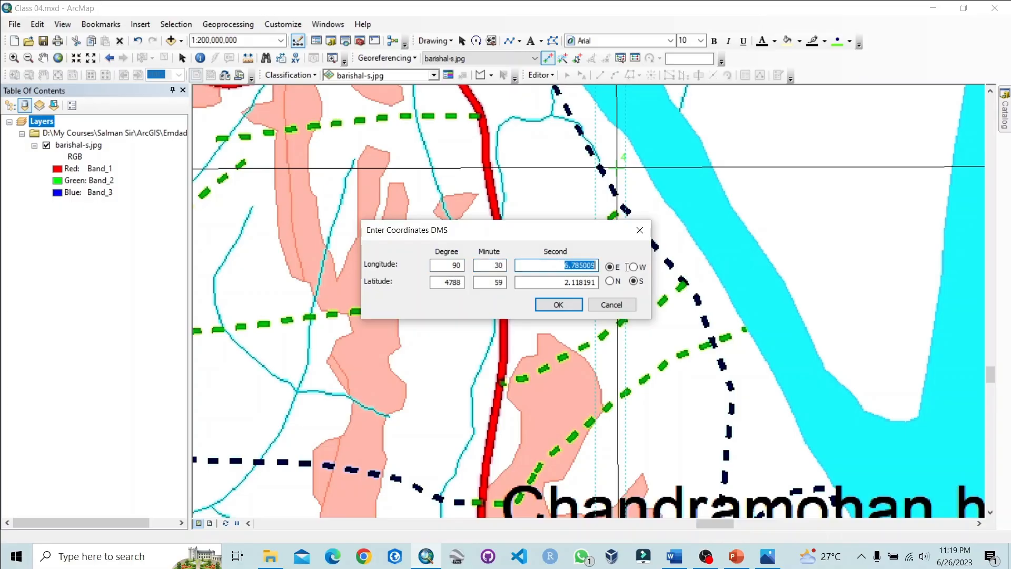
pyautogui.write('0')
# Set the fourth control point's latitude to 22 degrees, 40 minutes, 0 seconds North and confirm the coordinates
pyautogui.moveTo(438, 282); pyautogui.dragTo(497, 289)
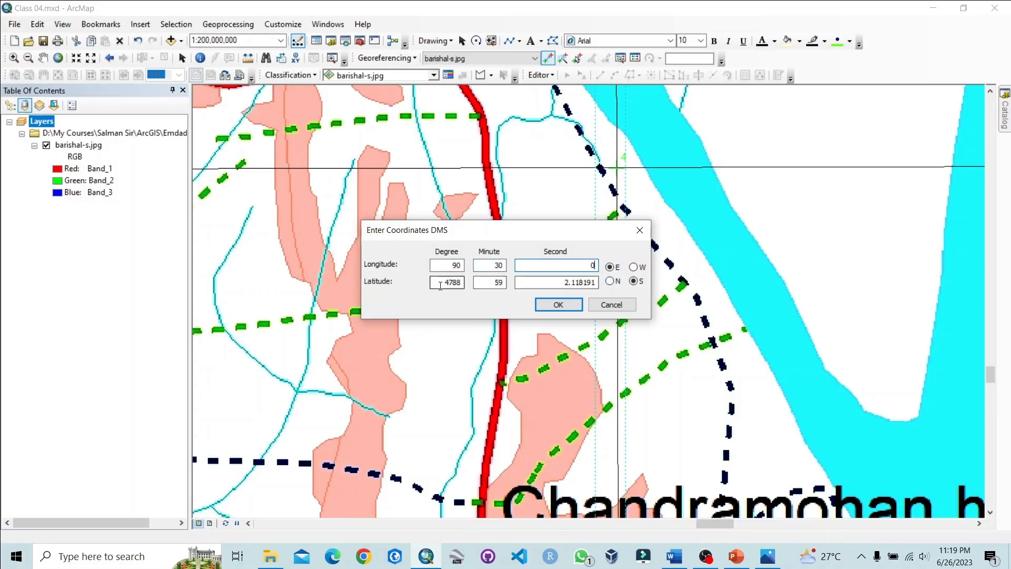
pyautogui.write('22')
pyautogui.press('Tab')
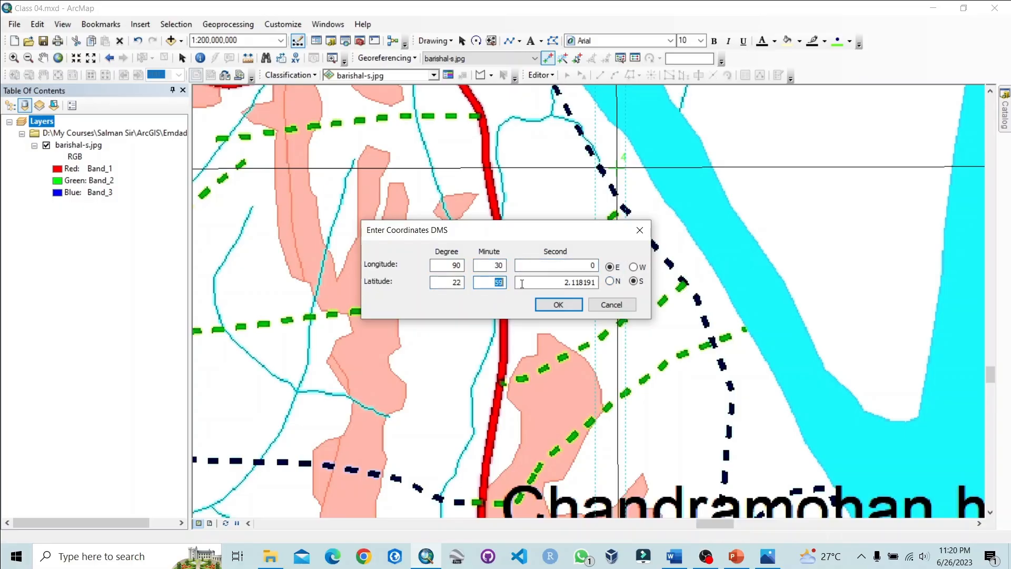
pyautogui.write('40')
pyautogui.moveTo(524, 282); pyautogui.dragTo(606, 291)
pyautogui.write('0')
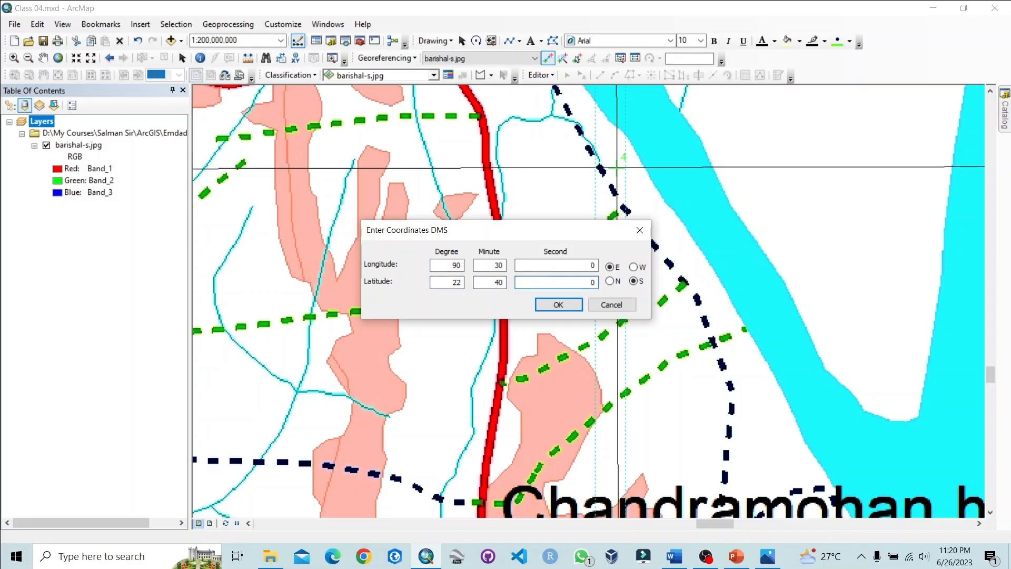
pyautogui.click(610, 281)
pyautogui.click(560, 296)
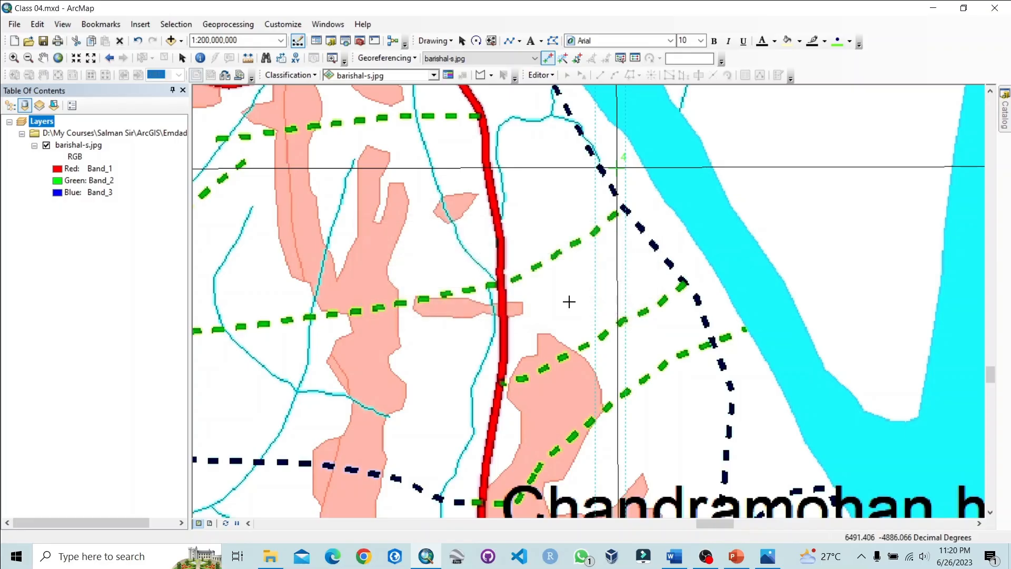
# Update the georeferencing of barishal-s.jpg with the four control points
pyautogui.click(62, 60)
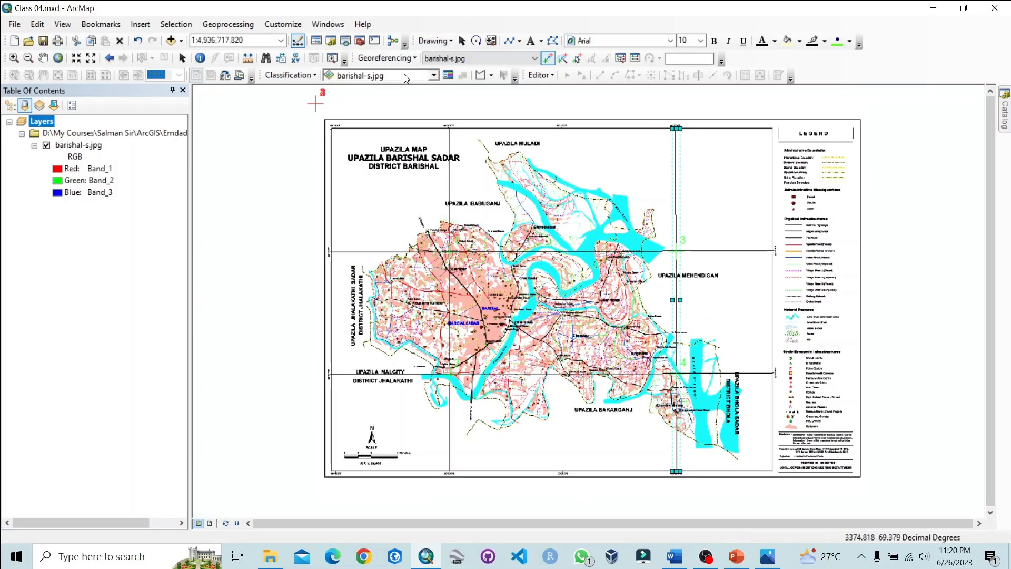
pyautogui.click(409, 58)
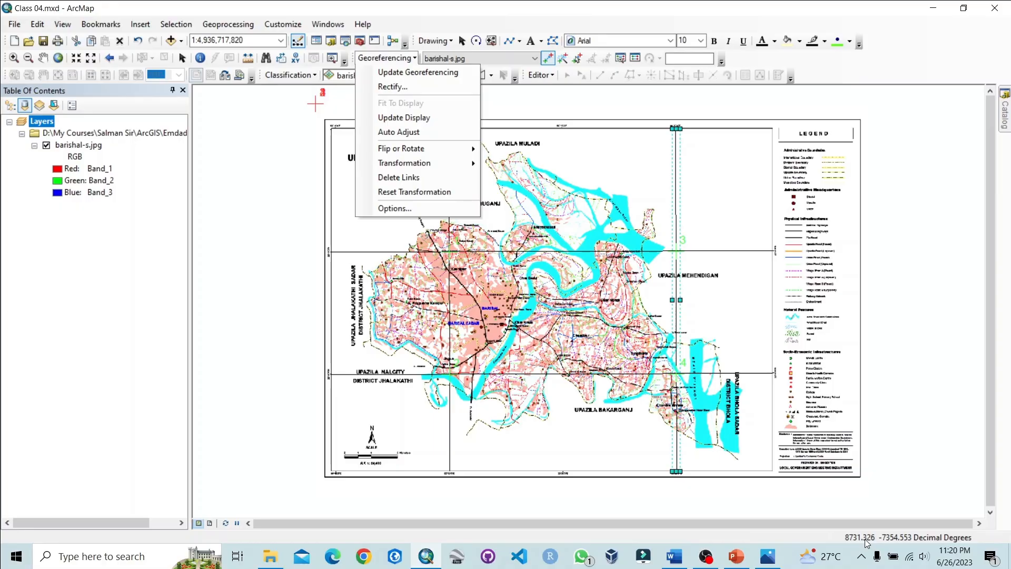
pyautogui.click(422, 75)
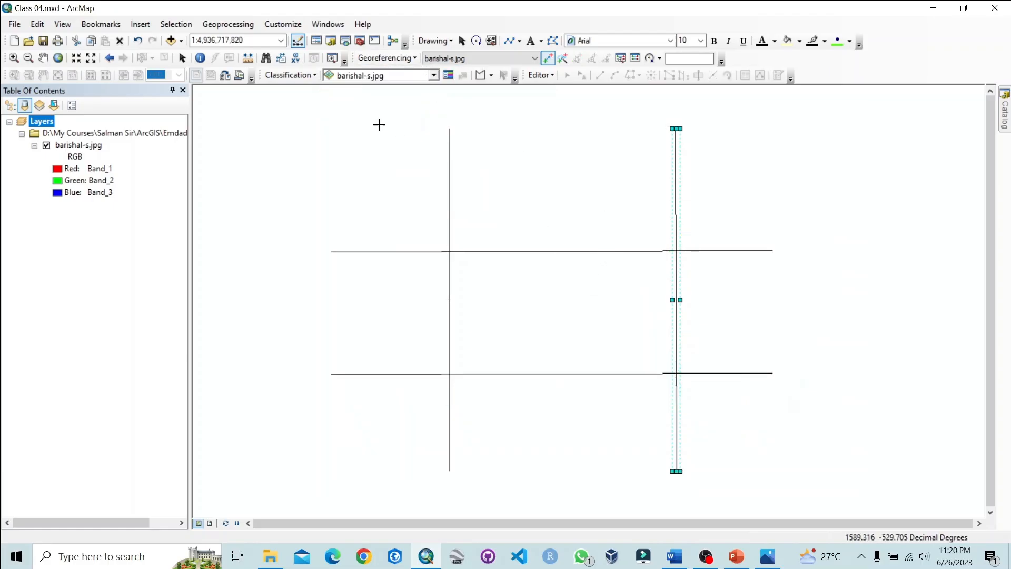
# Select all four drawn grid lines and delete them
pyautogui.click(182, 58)
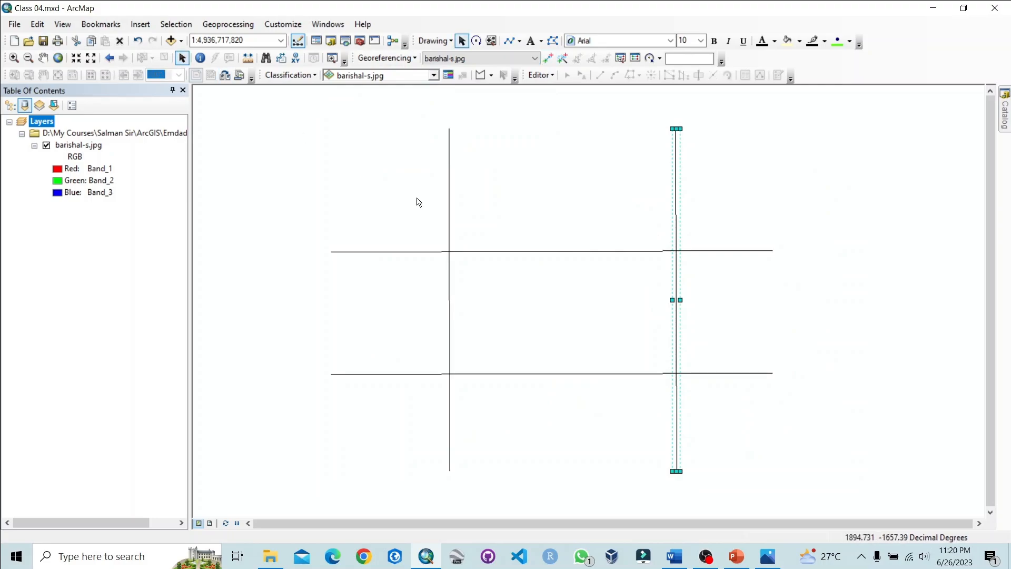
pyautogui.moveTo(327, 120); pyautogui.dragTo(983, 494)
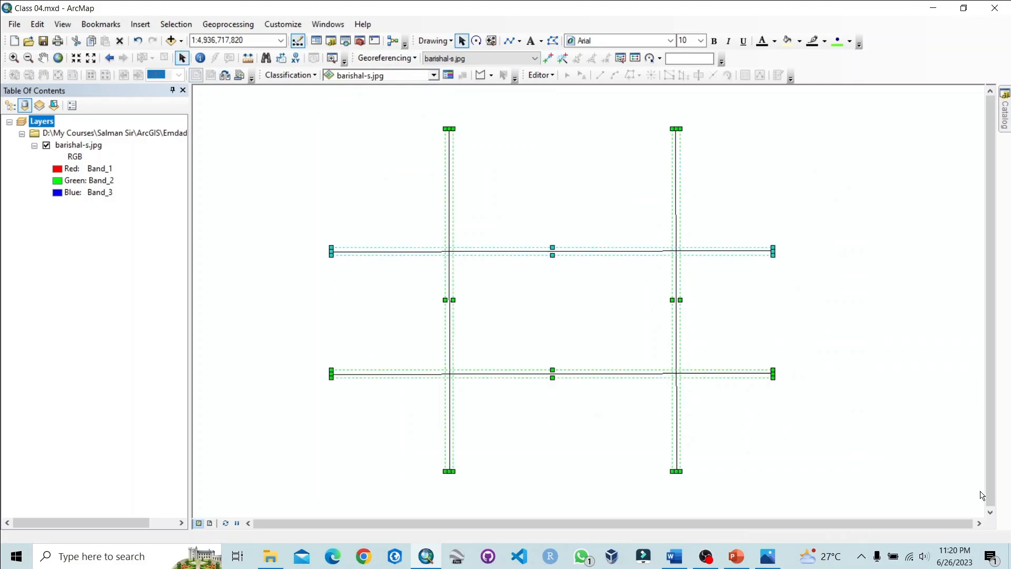
pyautogui.press('Delete')
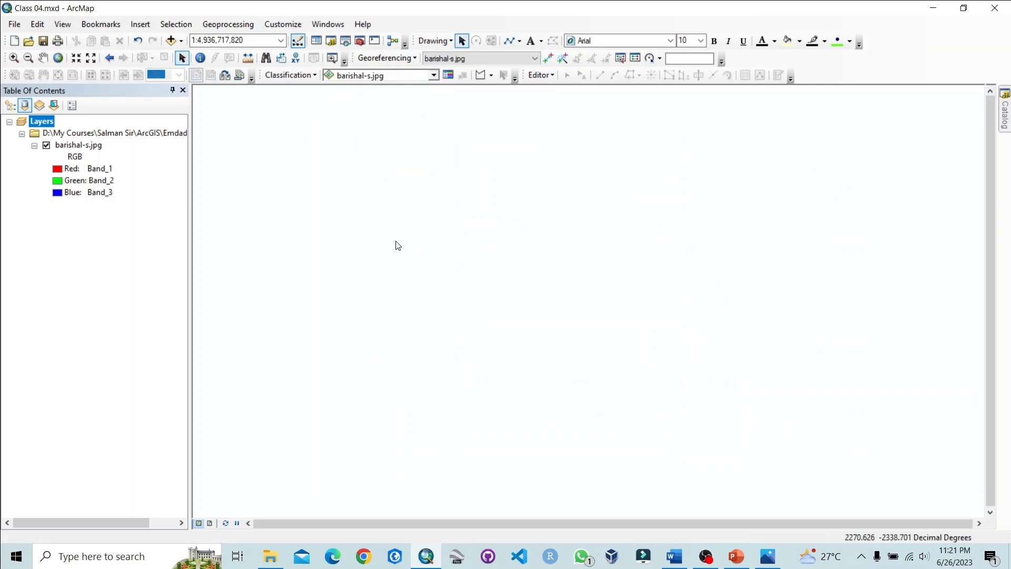
# Zoom the map to the extent of the barishal-s.jpg layer
pyautogui.click(84, 147)
pyautogui.rightClick(85, 147)
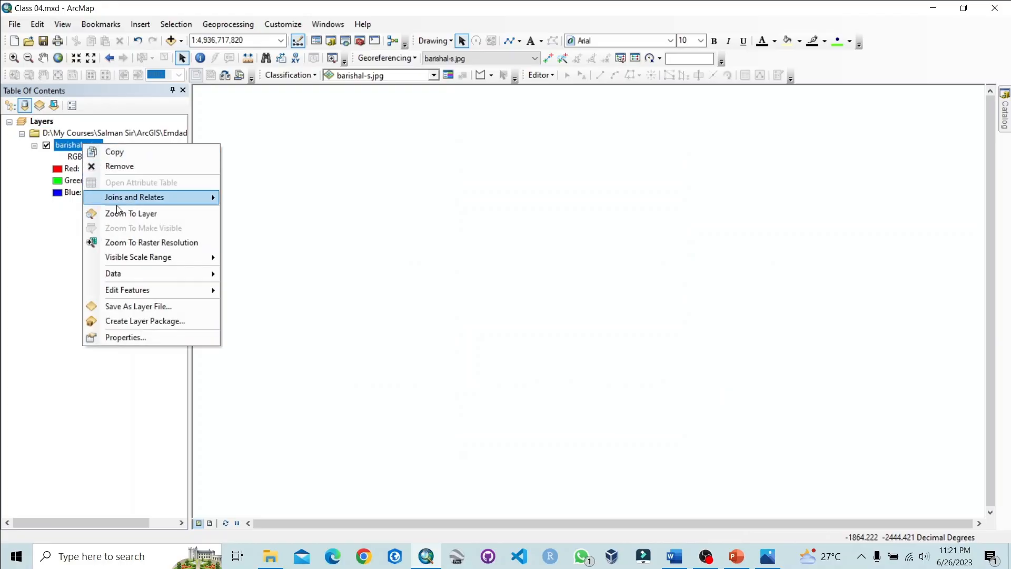
pyautogui.click(138, 214)
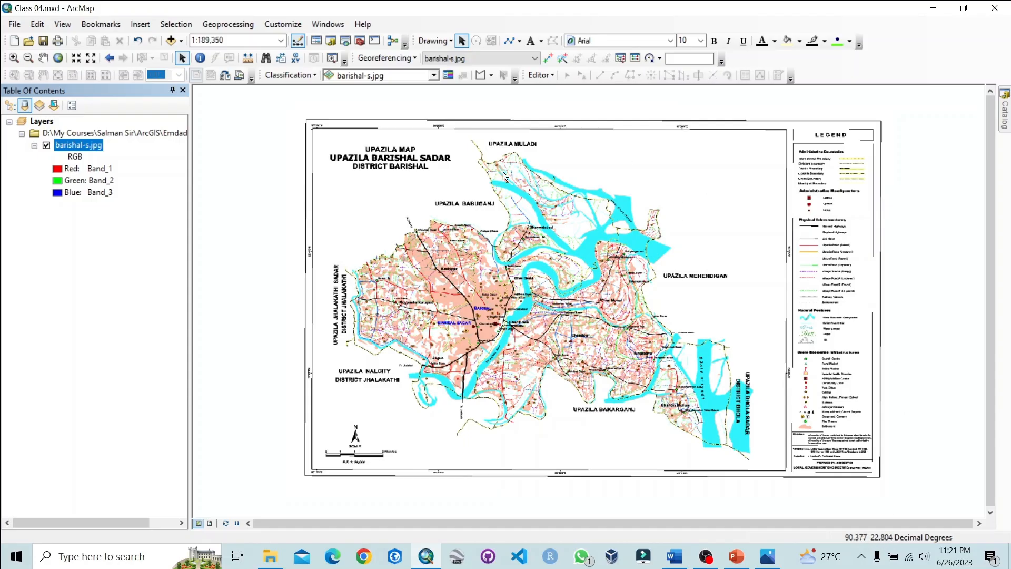
# Add the Topographic basemap to the data frame
pyautogui.click(181, 42)
pyautogui.click(213, 70)
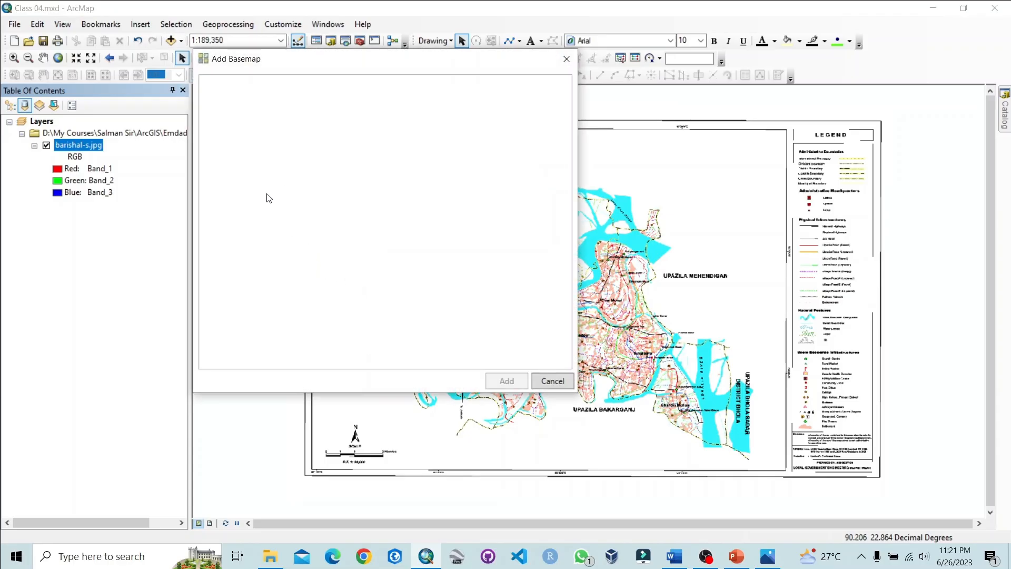
pyautogui.click(265, 219)
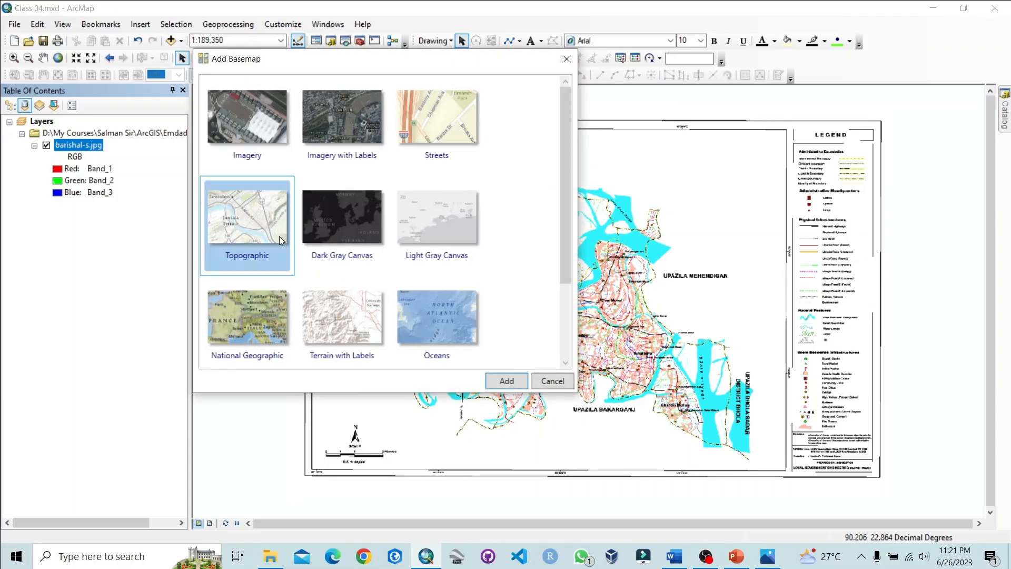
pyautogui.click(503, 381)
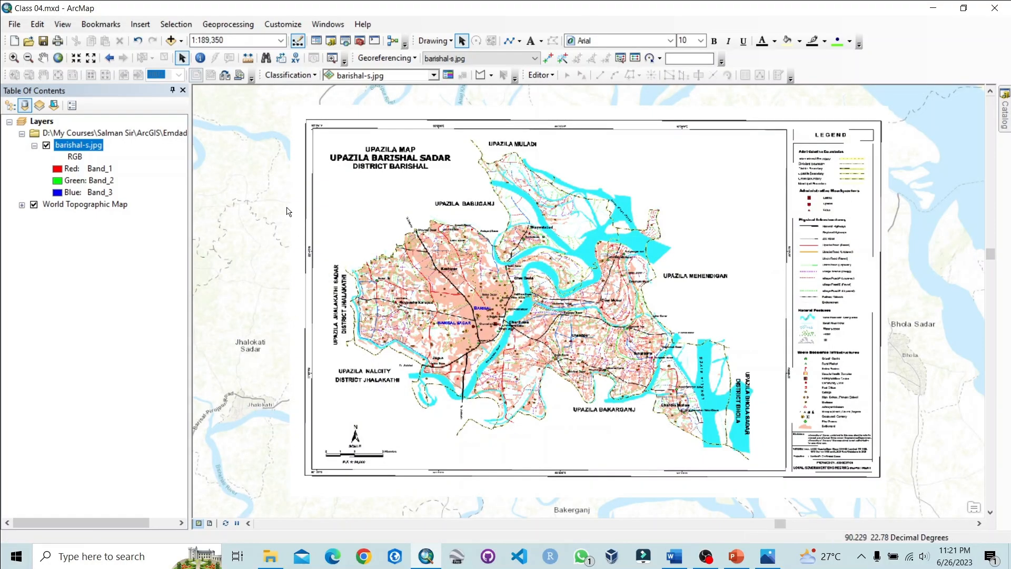
# Compare the barishal-s.jpg layer with the World Topographic Map by repeatedly hiding and showing it, leaving it visible
pyautogui.click(47, 146)
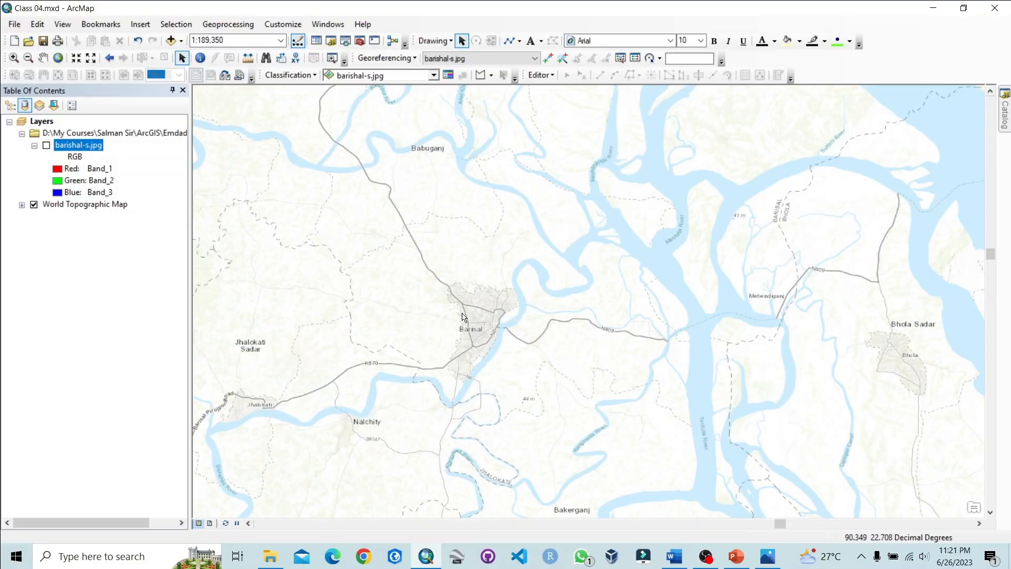
pyautogui.moveTo(432, 282); pyautogui.dragTo(507, 346)
pyautogui.click(46, 145)
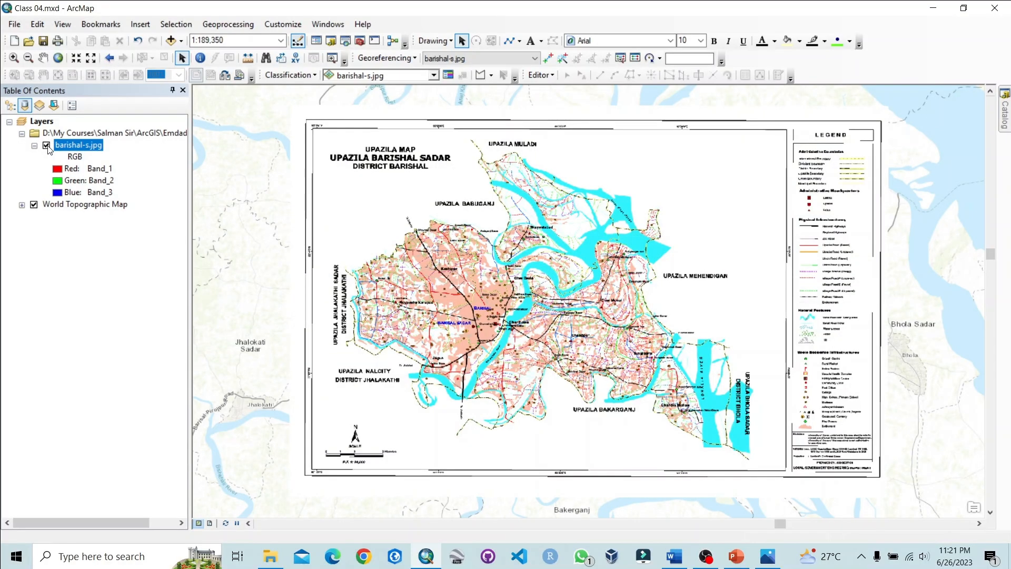
pyautogui.click(46, 145)
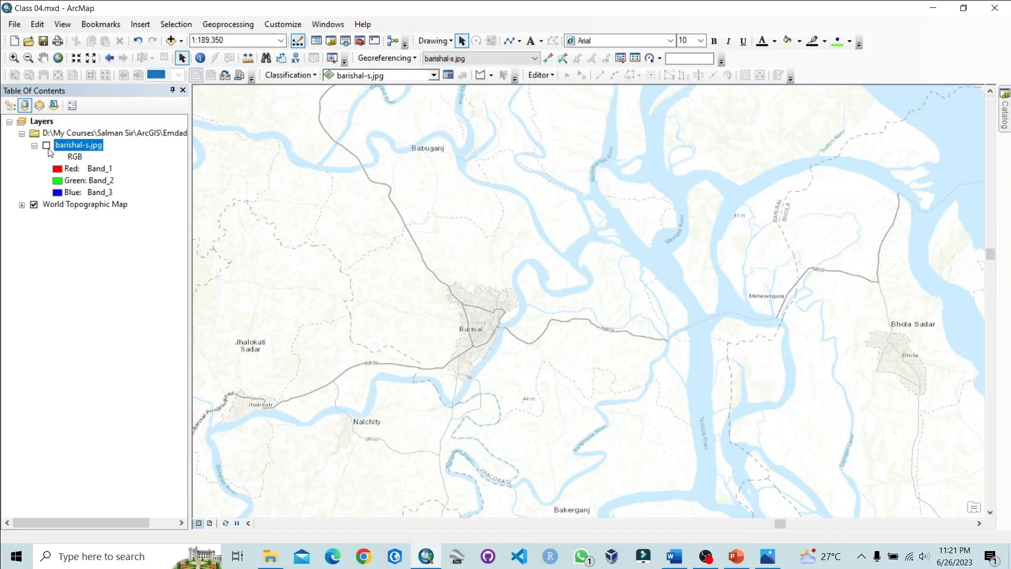
pyautogui.click(46, 146)
pyautogui.rightClick(75, 141)
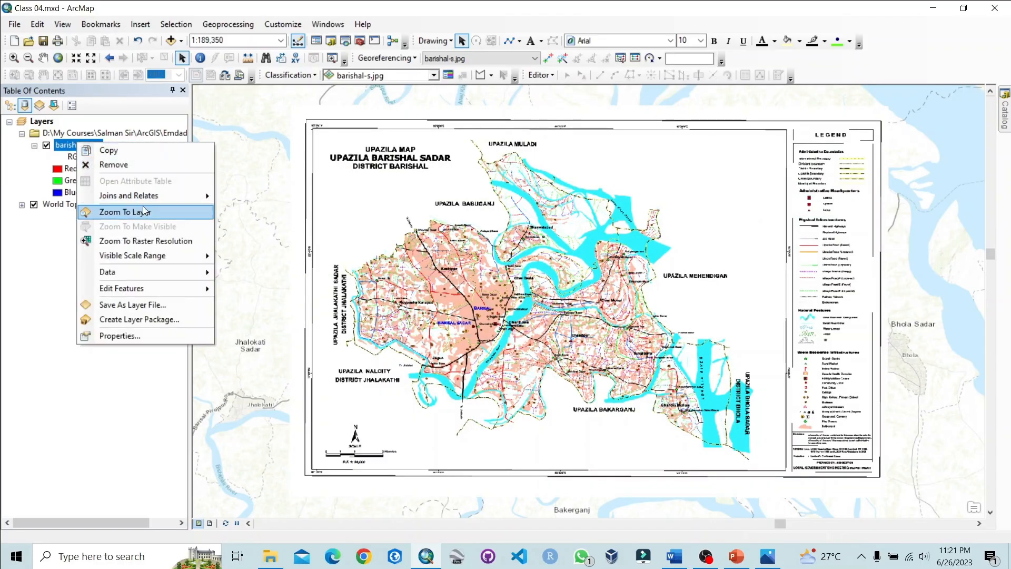
pyautogui.click(143, 207)
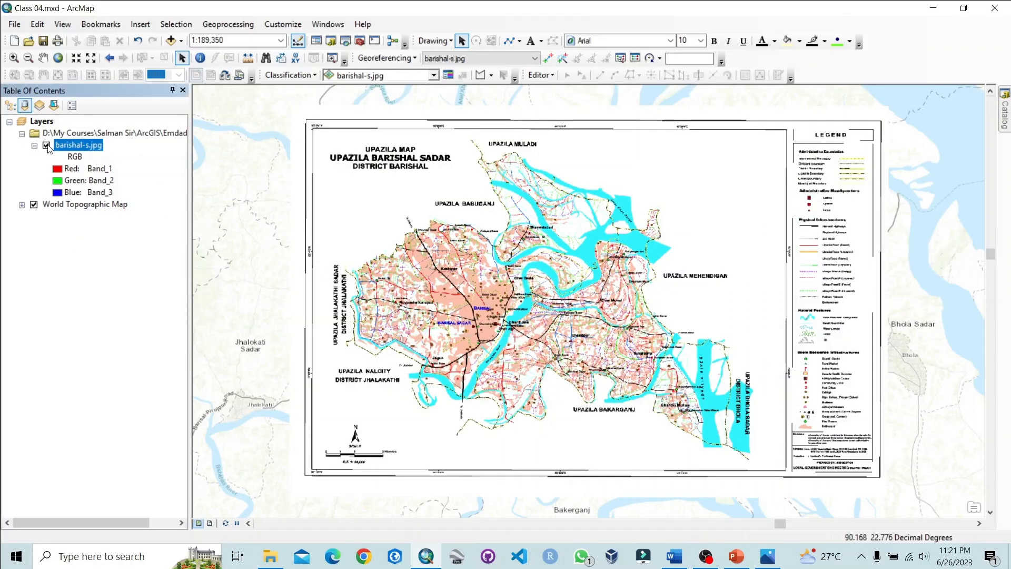
pyautogui.click(46, 145)
pyautogui.click(47, 145)
pyautogui.click(47, 145)
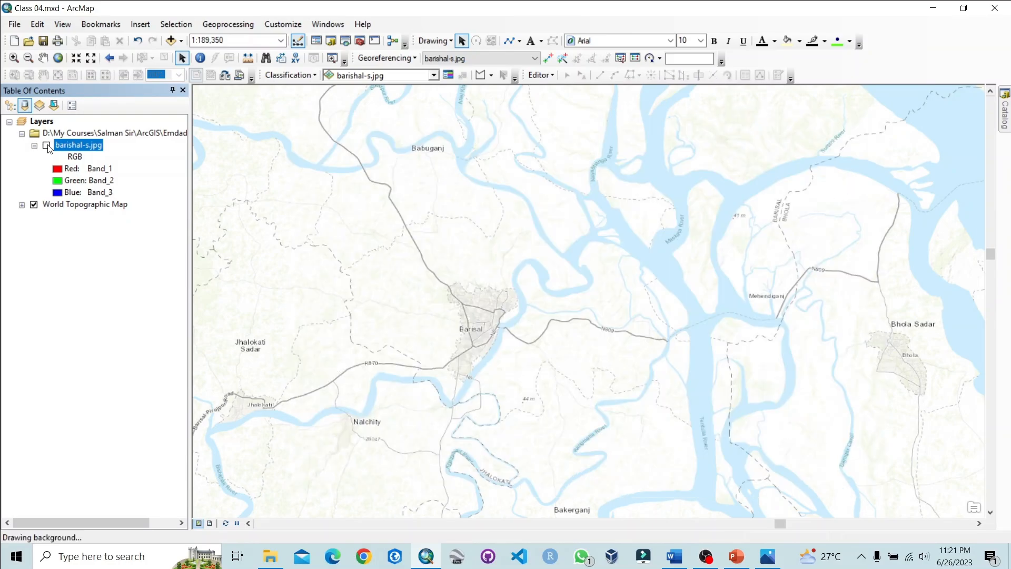
pyautogui.click(47, 146)
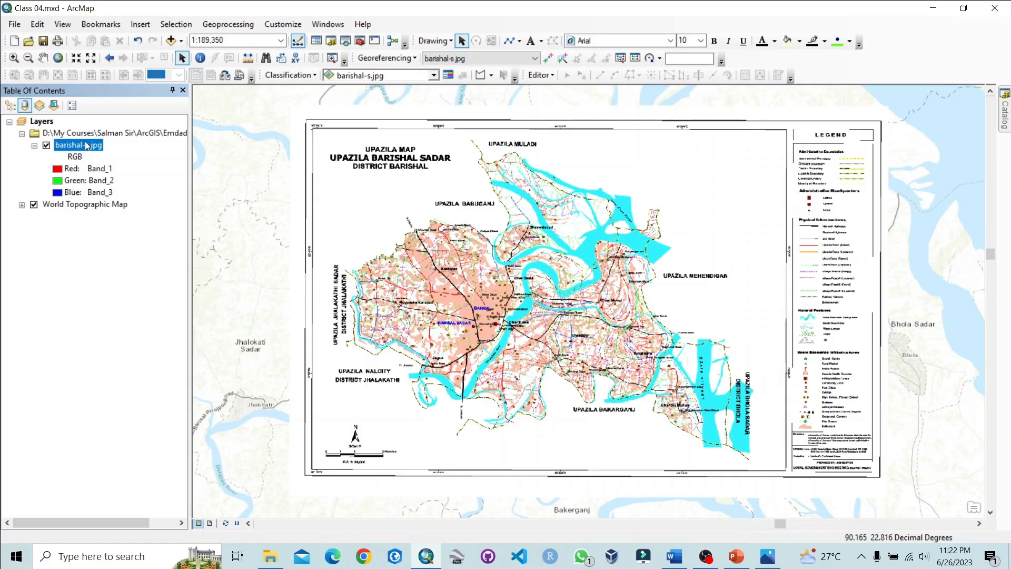
pyautogui.click(46, 146)
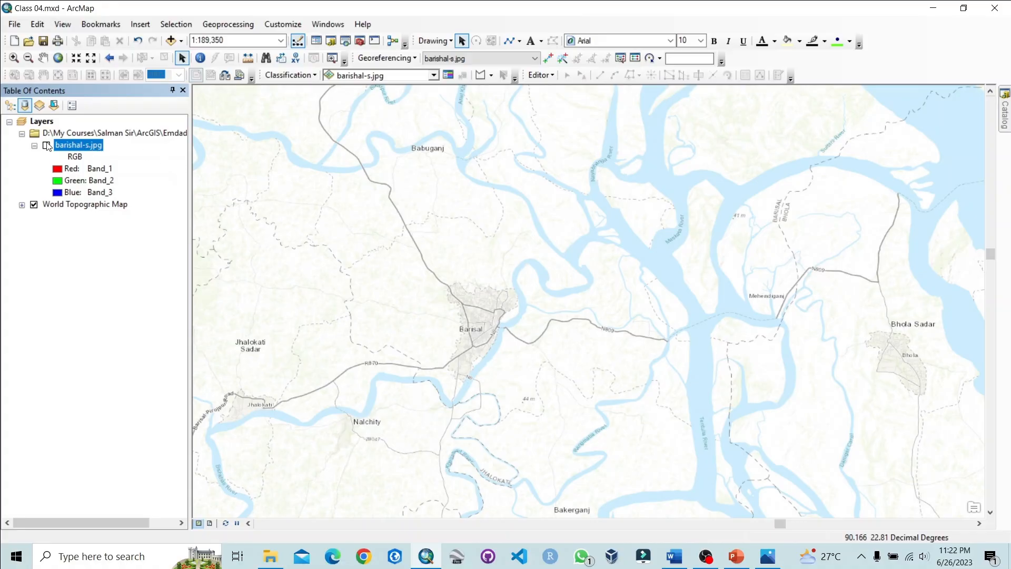
pyautogui.click(47, 146)
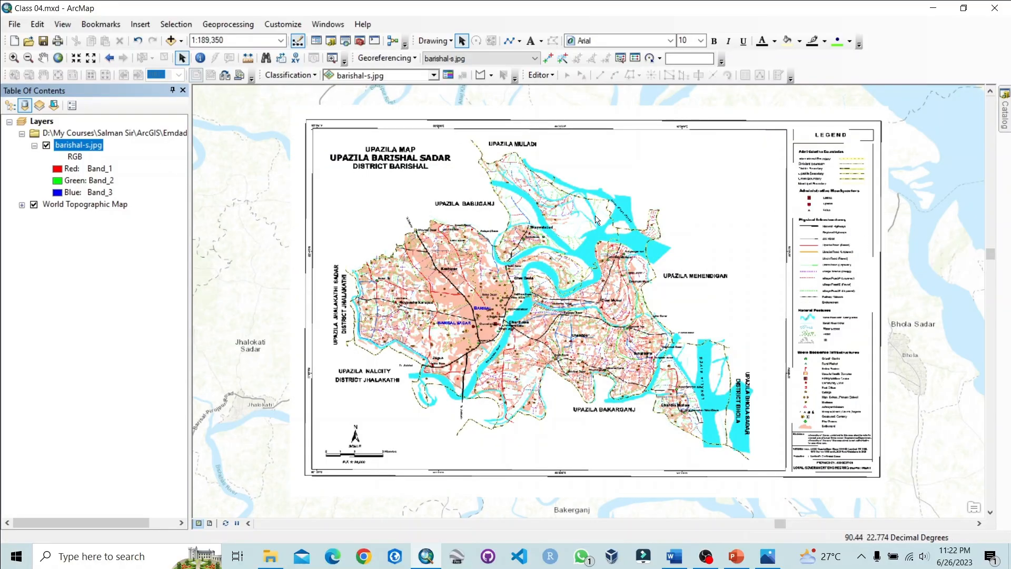
# Switch to File Explorer to view the project files in the Class 04 folder
pyautogui.click(280, 557)
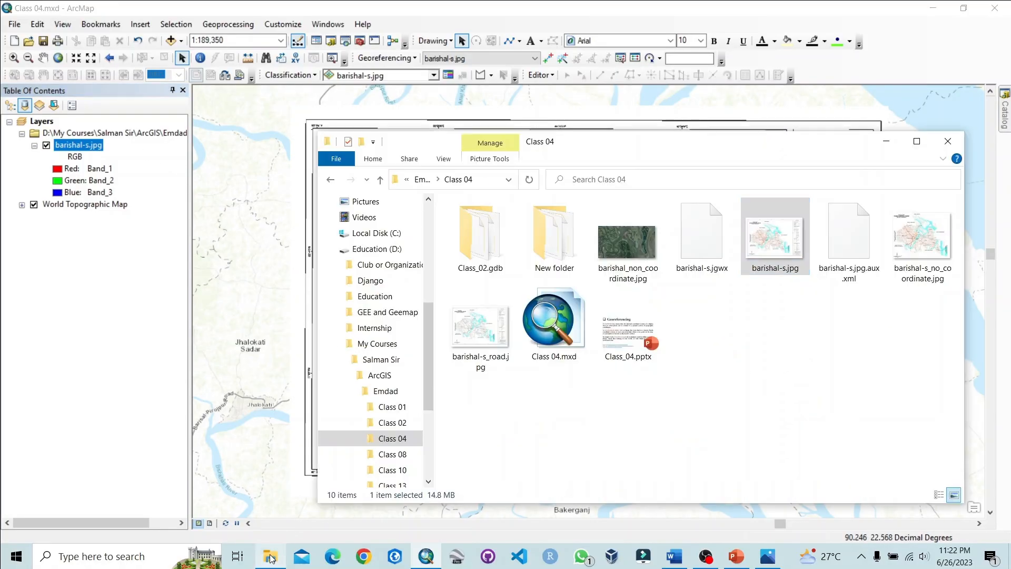